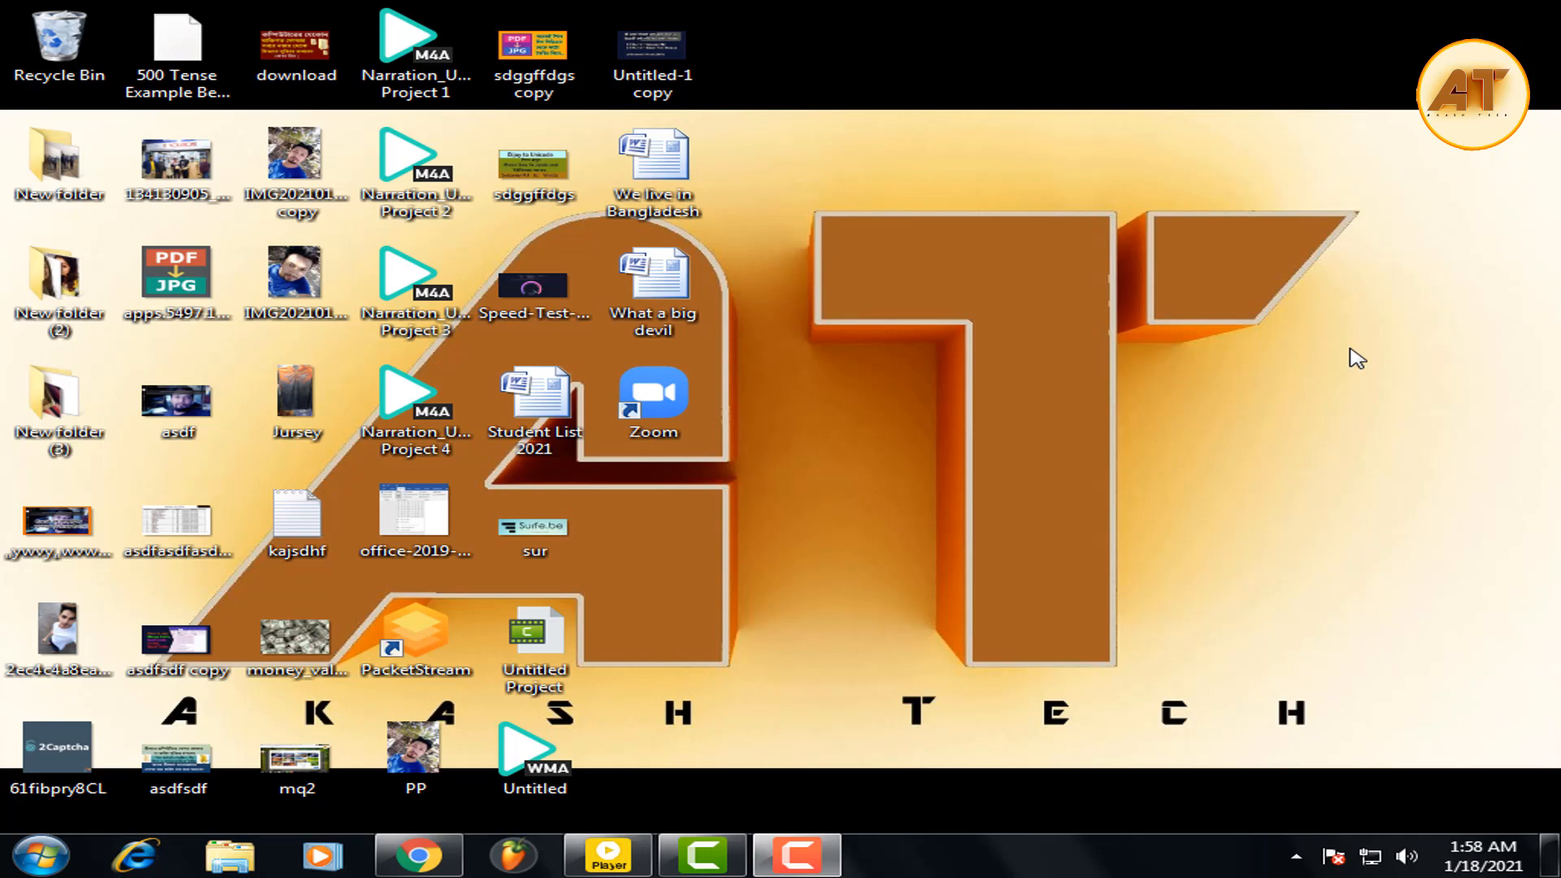
Refresh the desktop a few times, then launch Zoom and bring up its Sign In page.
{"action": "right_click", "coordinate": [1107, 165]}
{"action": "left_click", "coordinate": [1155, 228]}
{"action": "right_click", "coordinate": [1107, 167]}
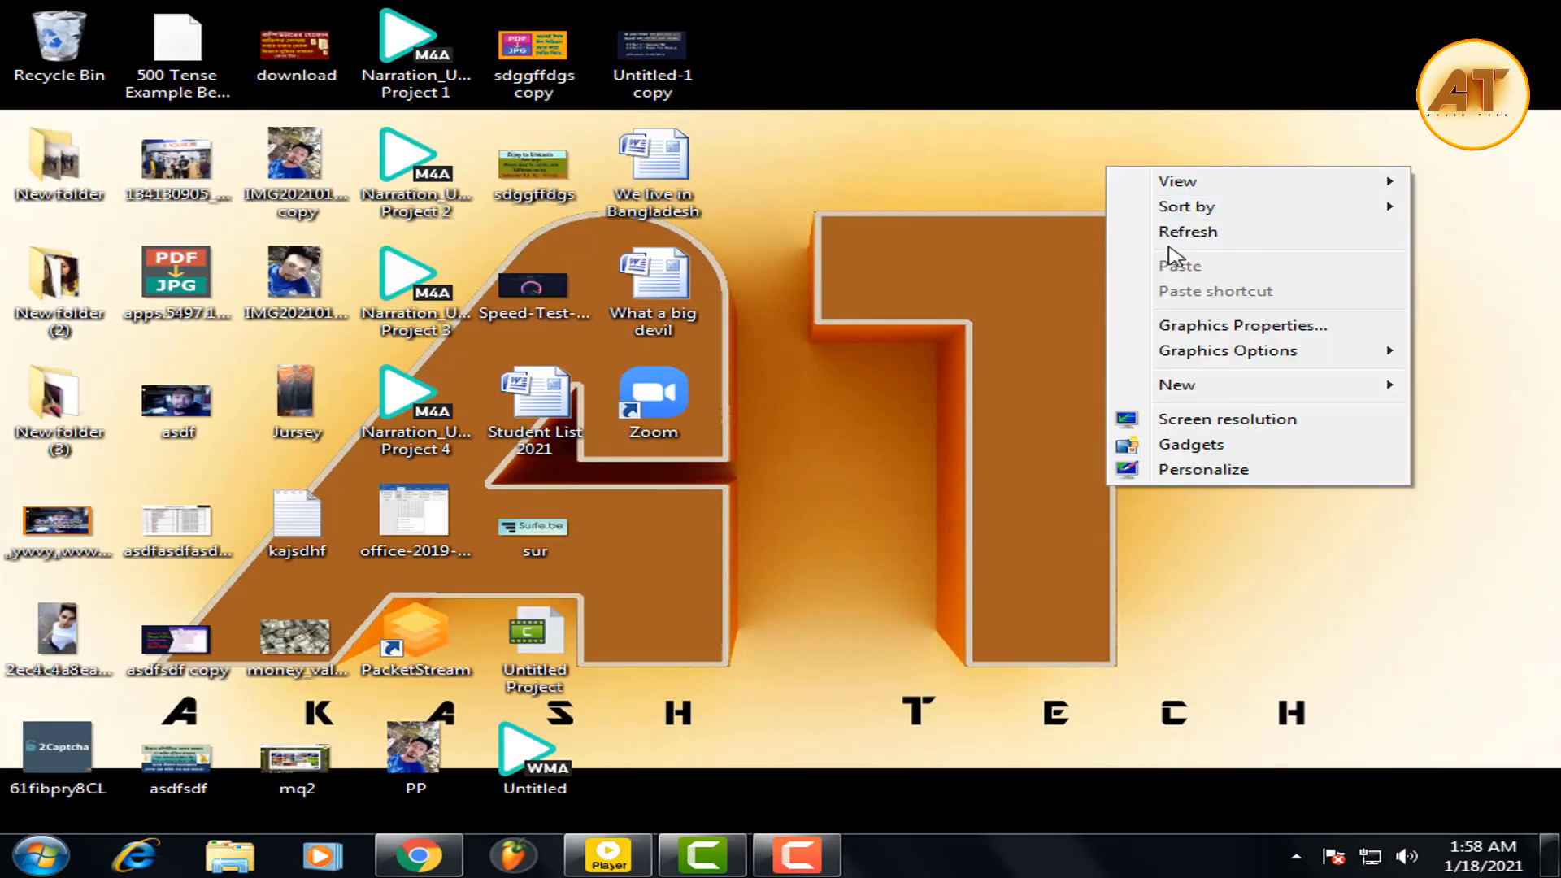
{"action": "left_click", "coordinate": [1170, 231]}
{"action": "right_click", "coordinate": [1077, 150]}
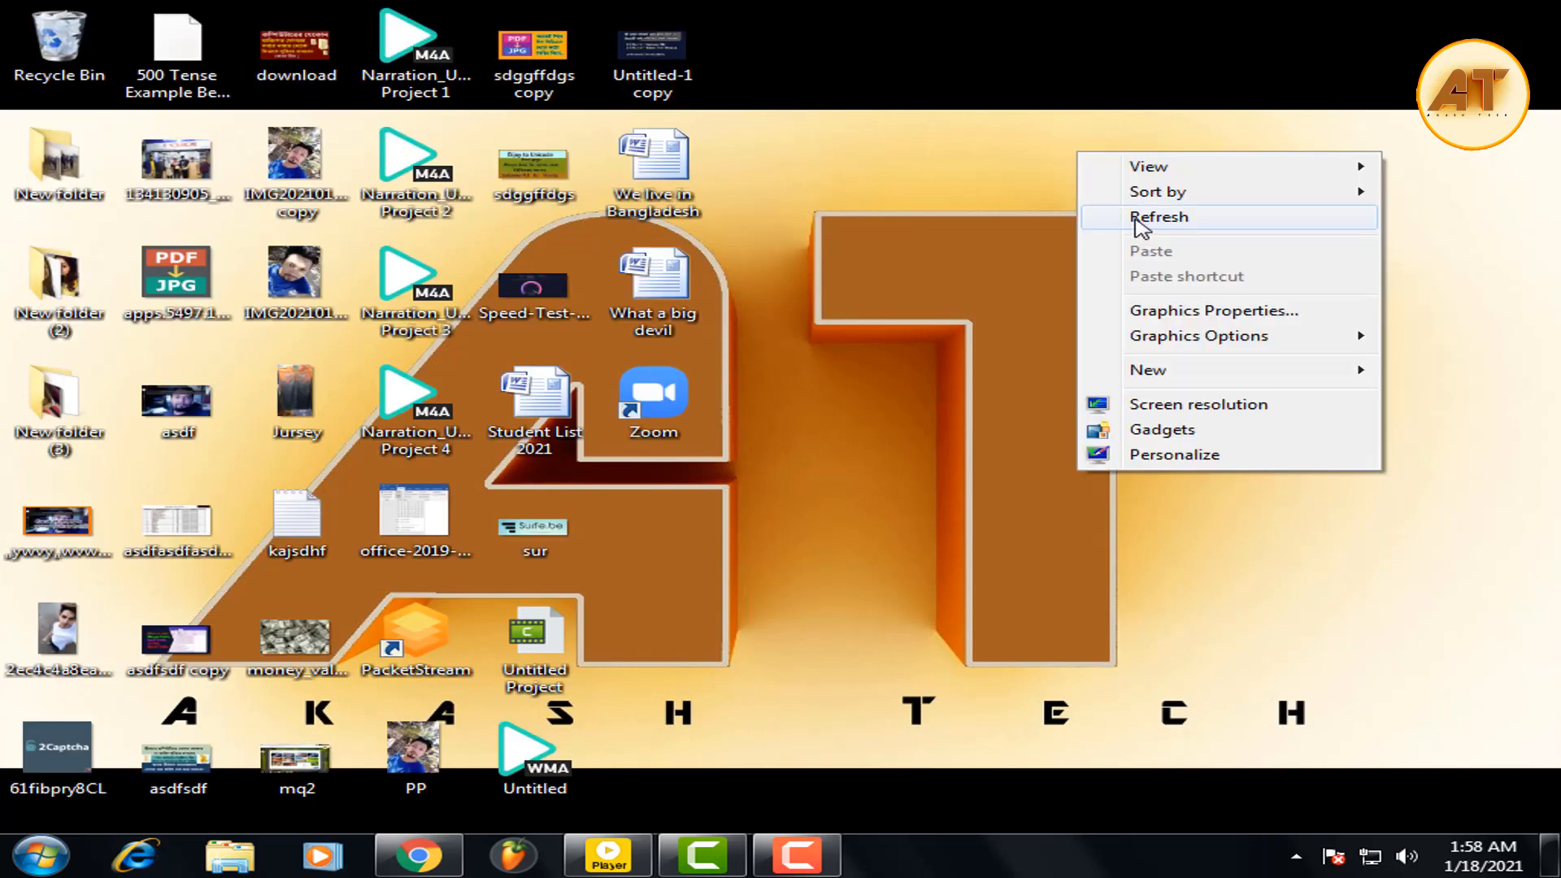
{"action": "left_click", "coordinate": [1185, 223]}
{"action": "double_click", "coordinate": [658, 398]}
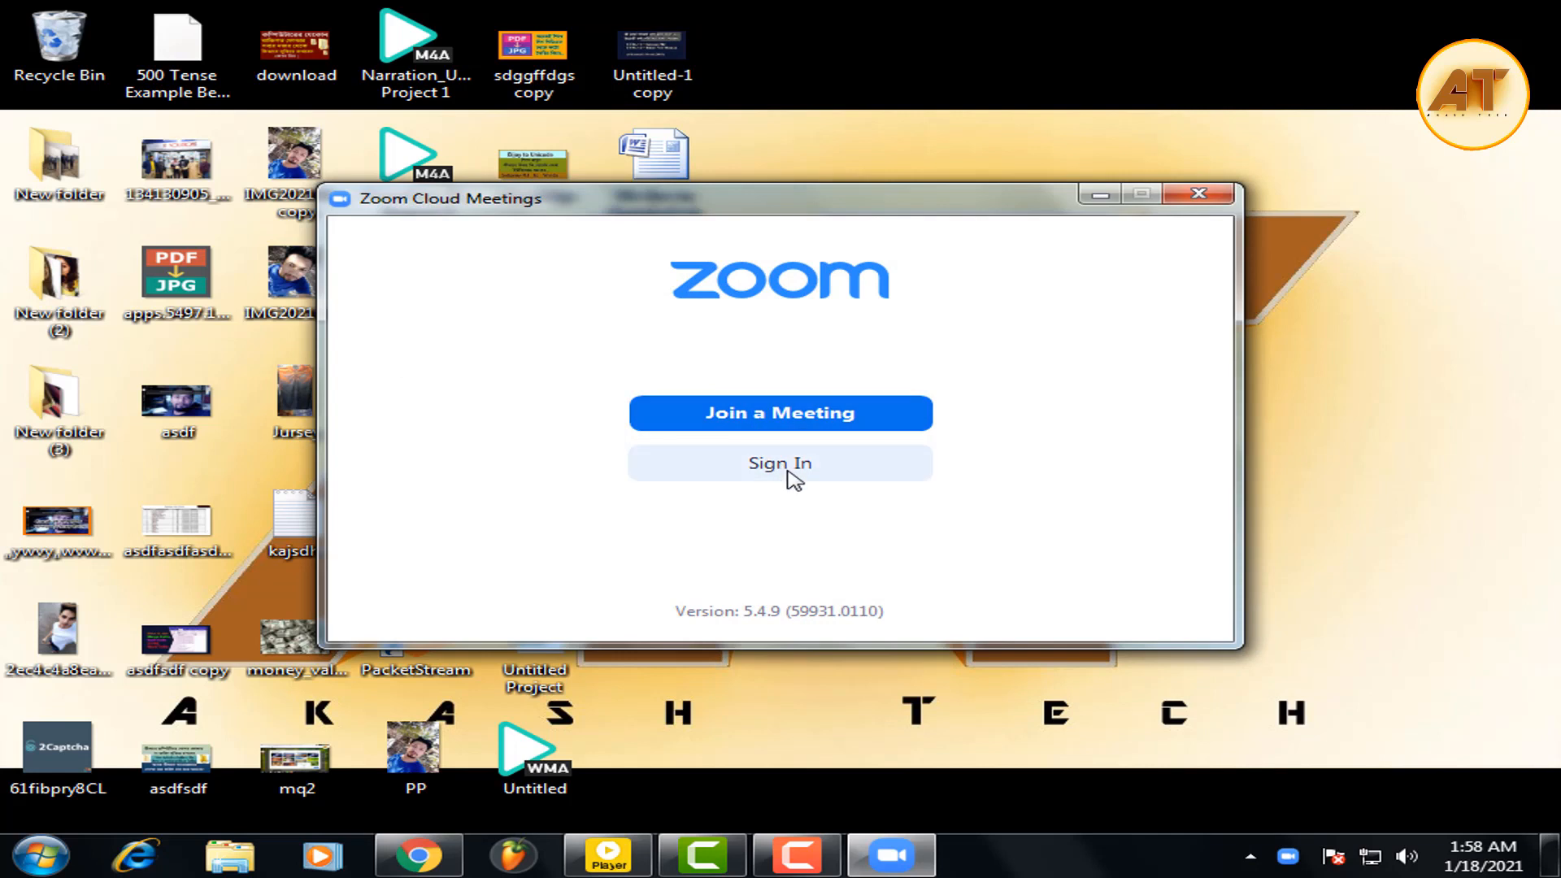
{"action": "left_click", "coordinate": [792, 480]}
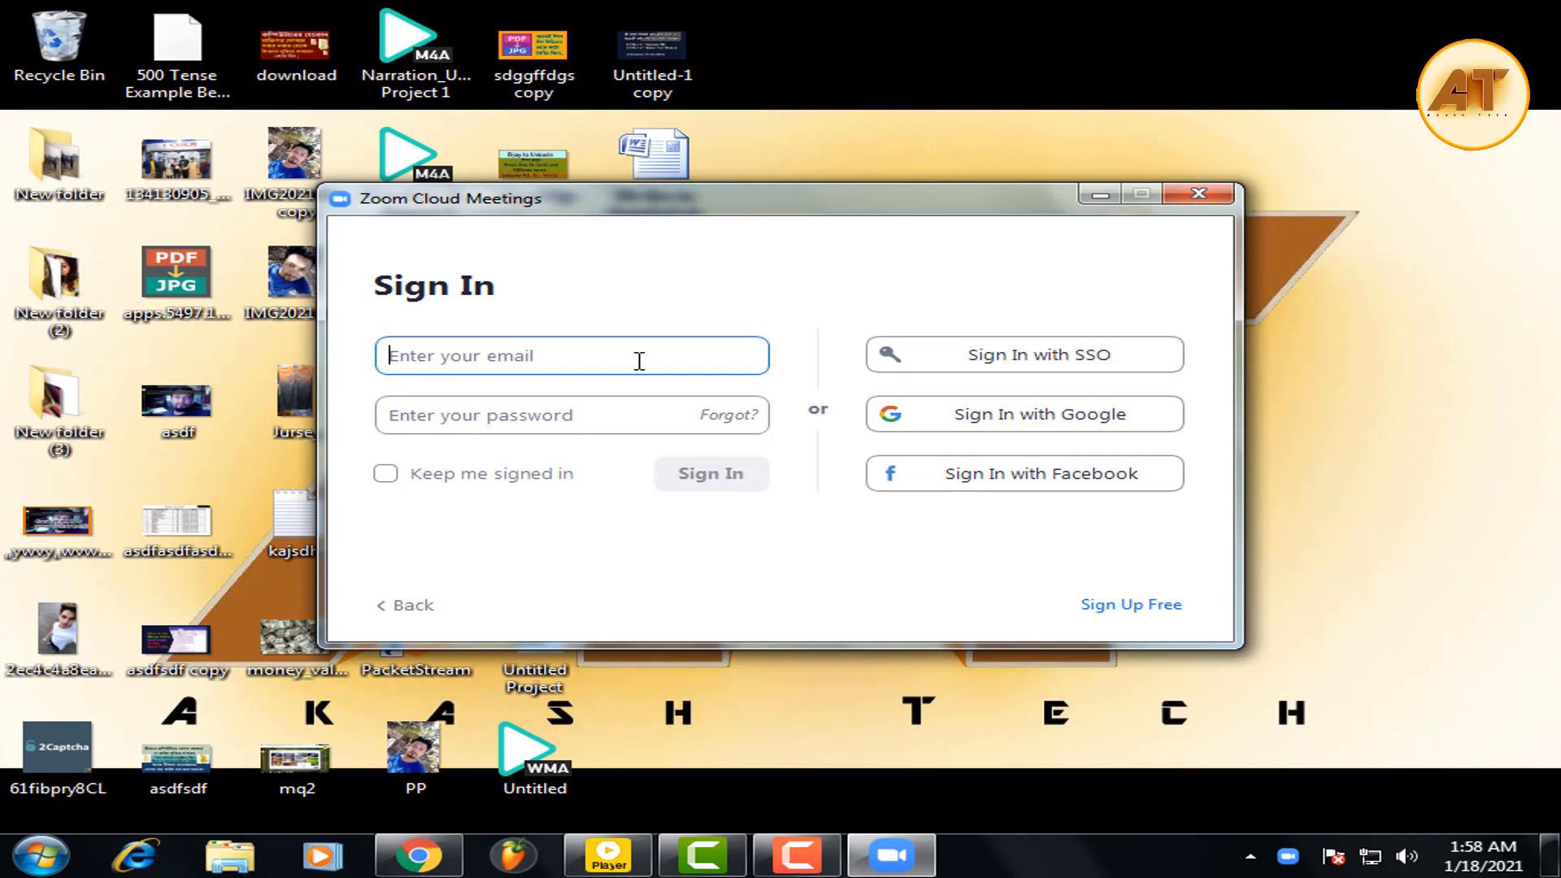
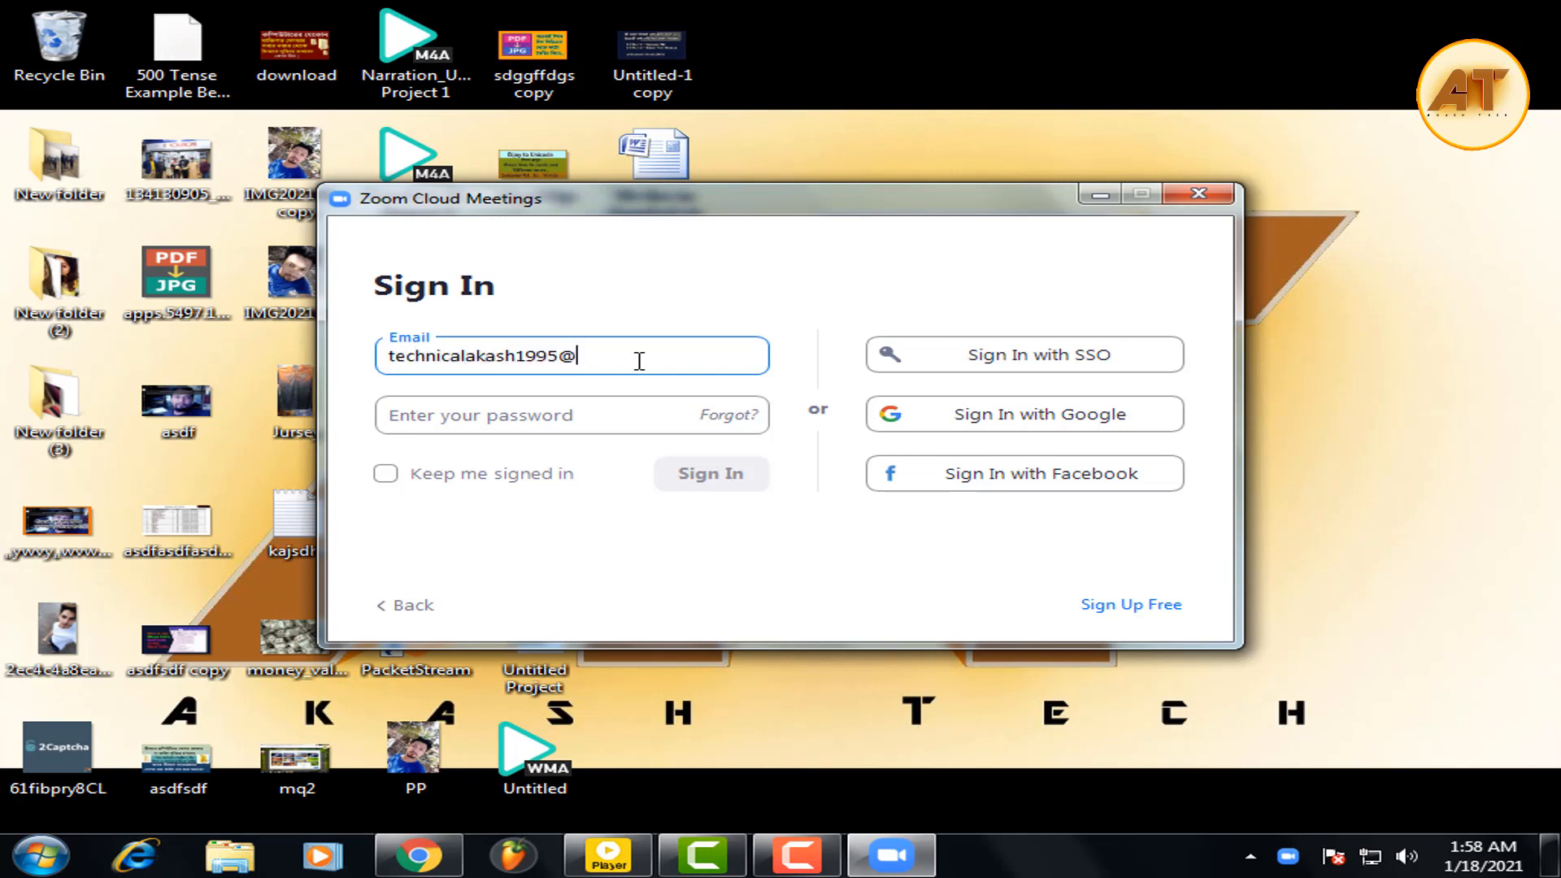
Sign in with the account e-mail address and password.
{"action": "key", "text": "Tab"}
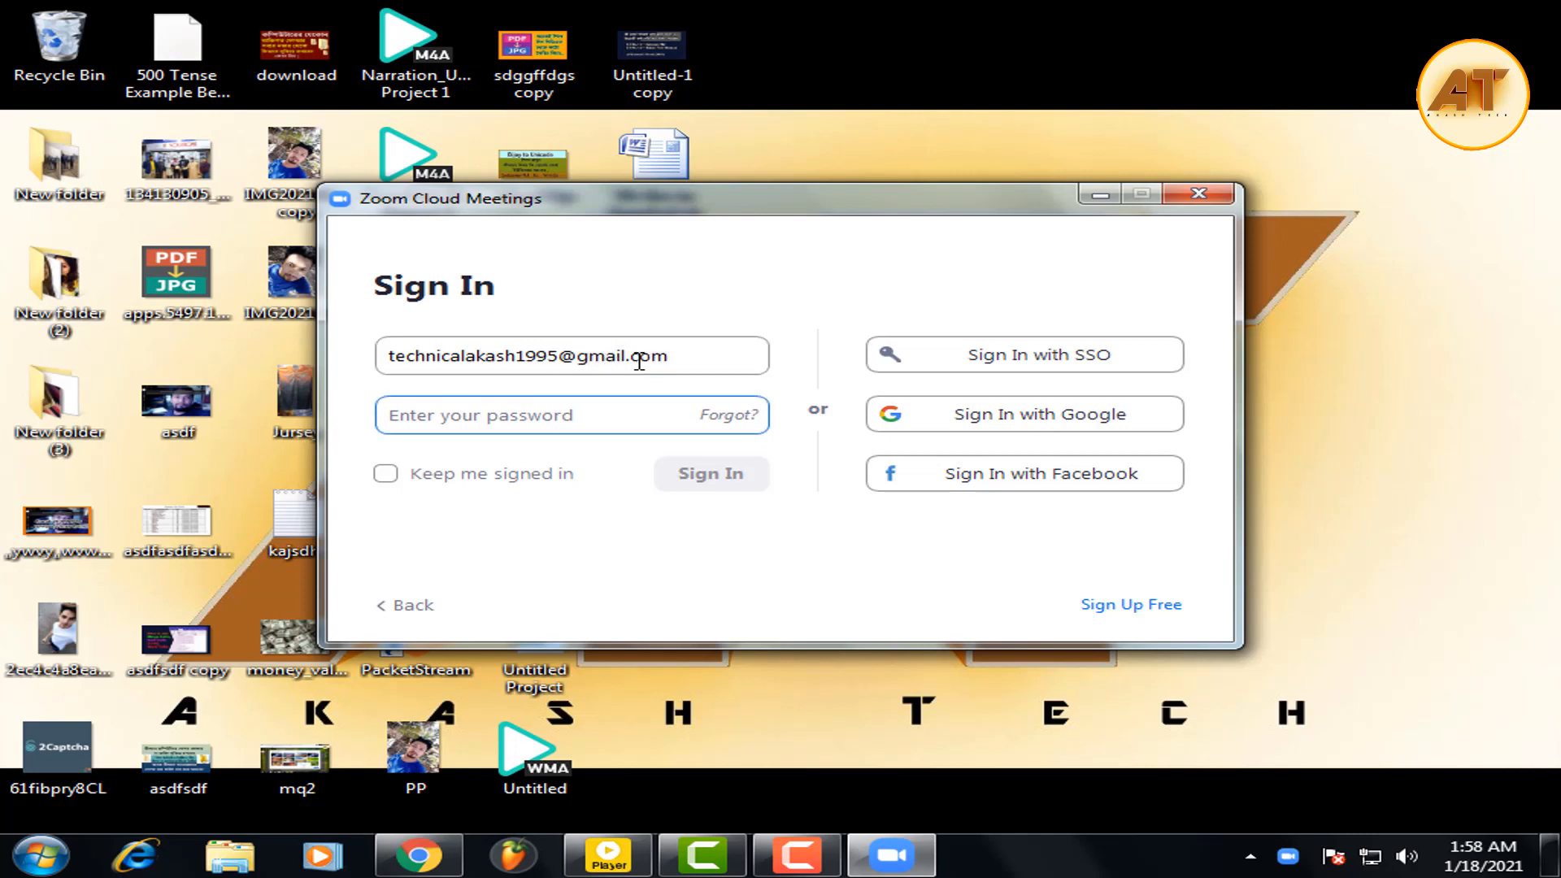
{"action": "type", "text": "*********"}
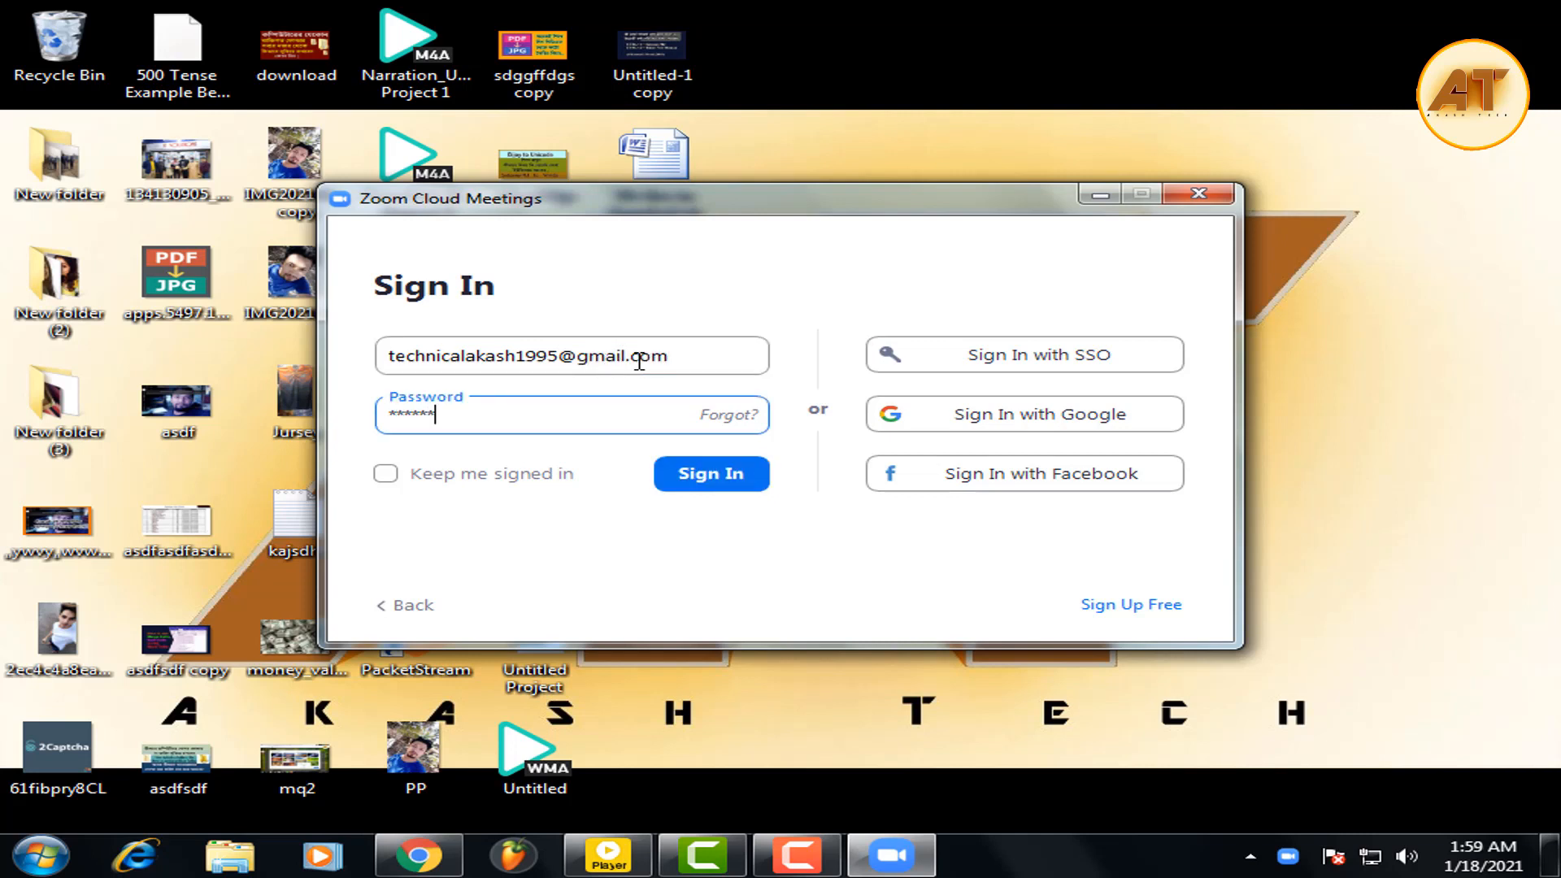
{"action": "key", "text": "Return"}
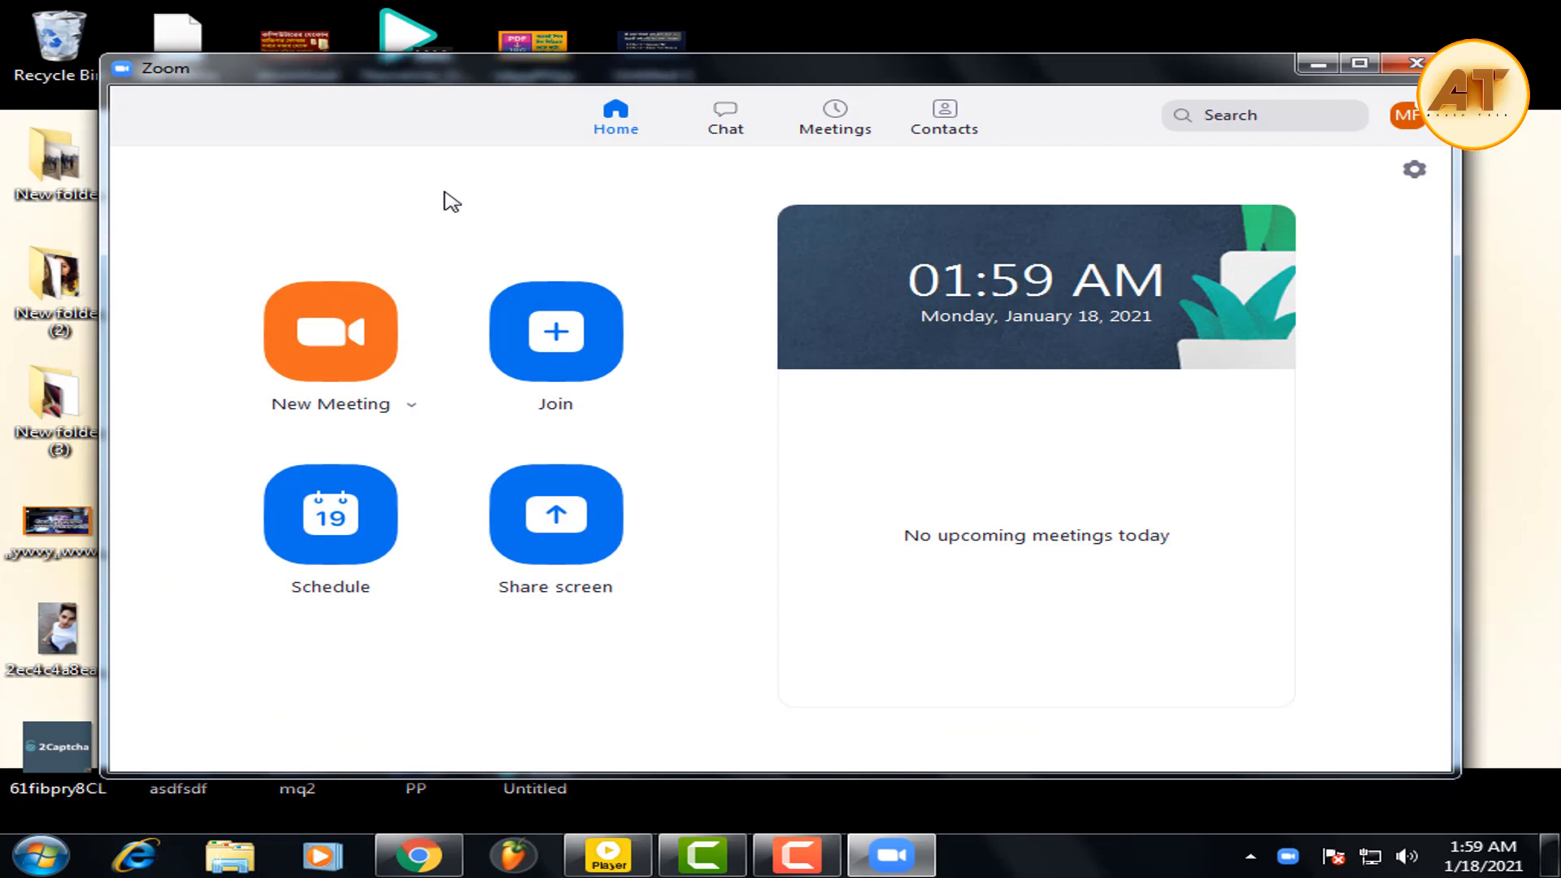
Open Schedule Meeting and select the default topic text.
{"action": "left_click", "coordinate": [331, 514]}
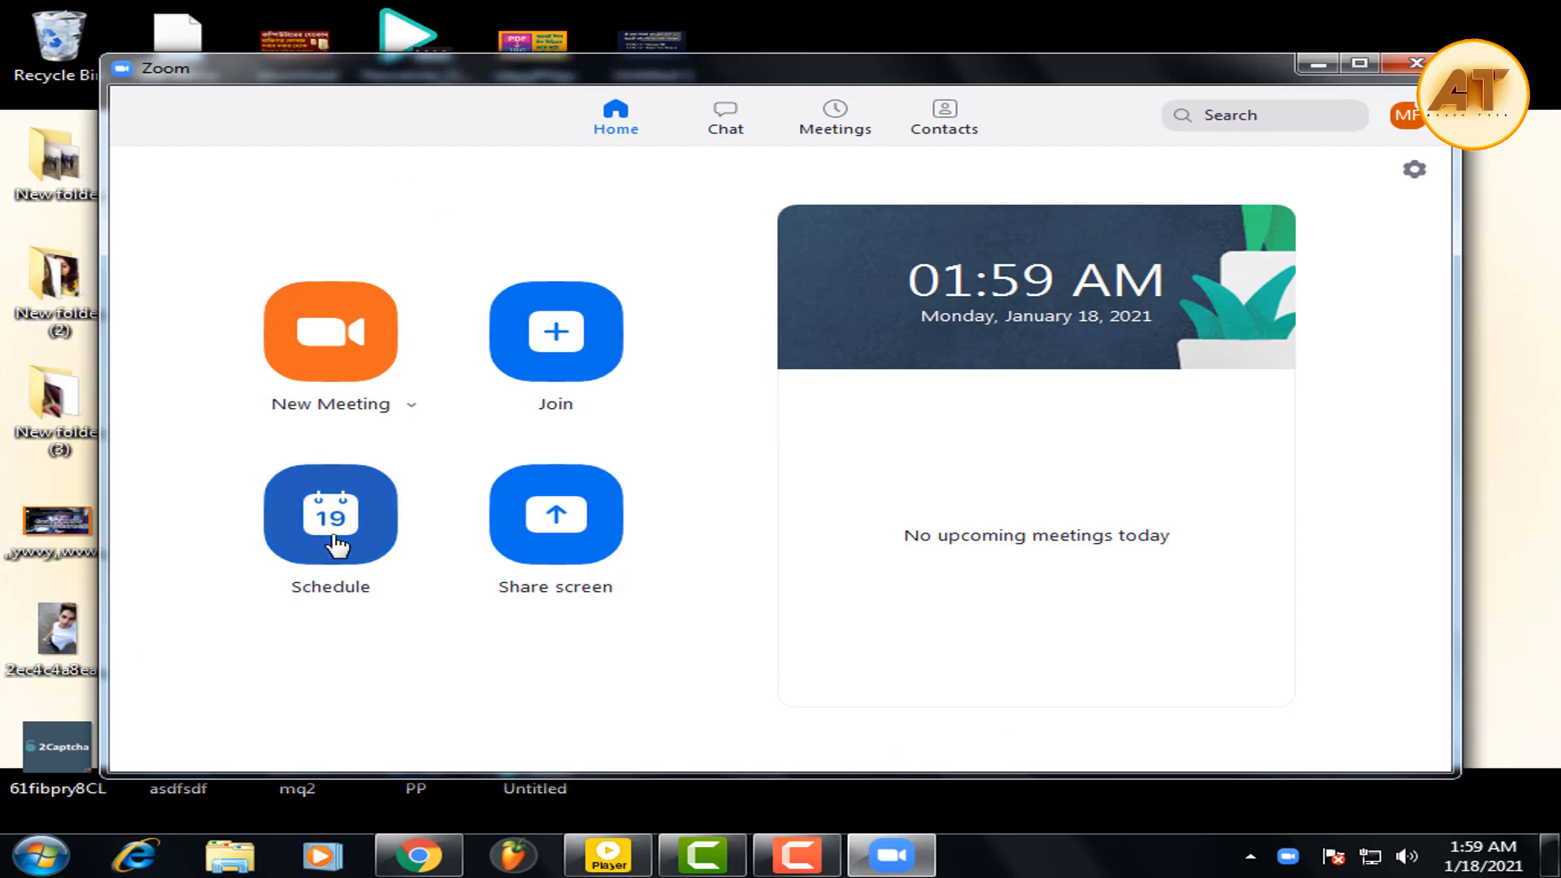
{"action": "left_click_drag", "start_coordinate": [800, 150], "coordinate": [326, 141]}
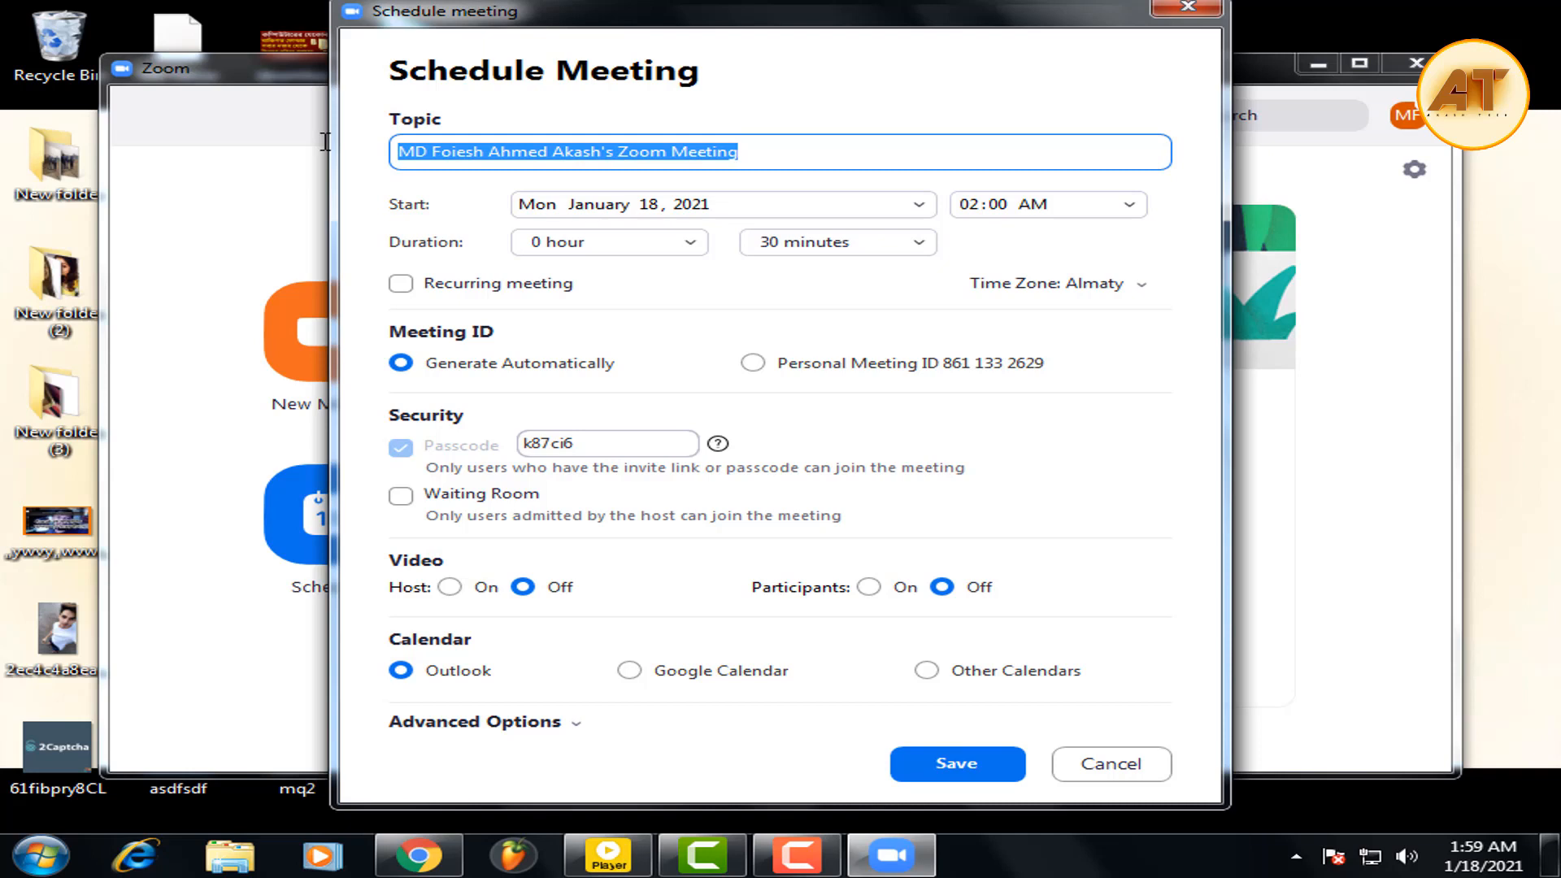
Change the topic to 'Month Ended Meeting' and bring up the start-date calendar.
{"action": "type", "text": "Mo"}
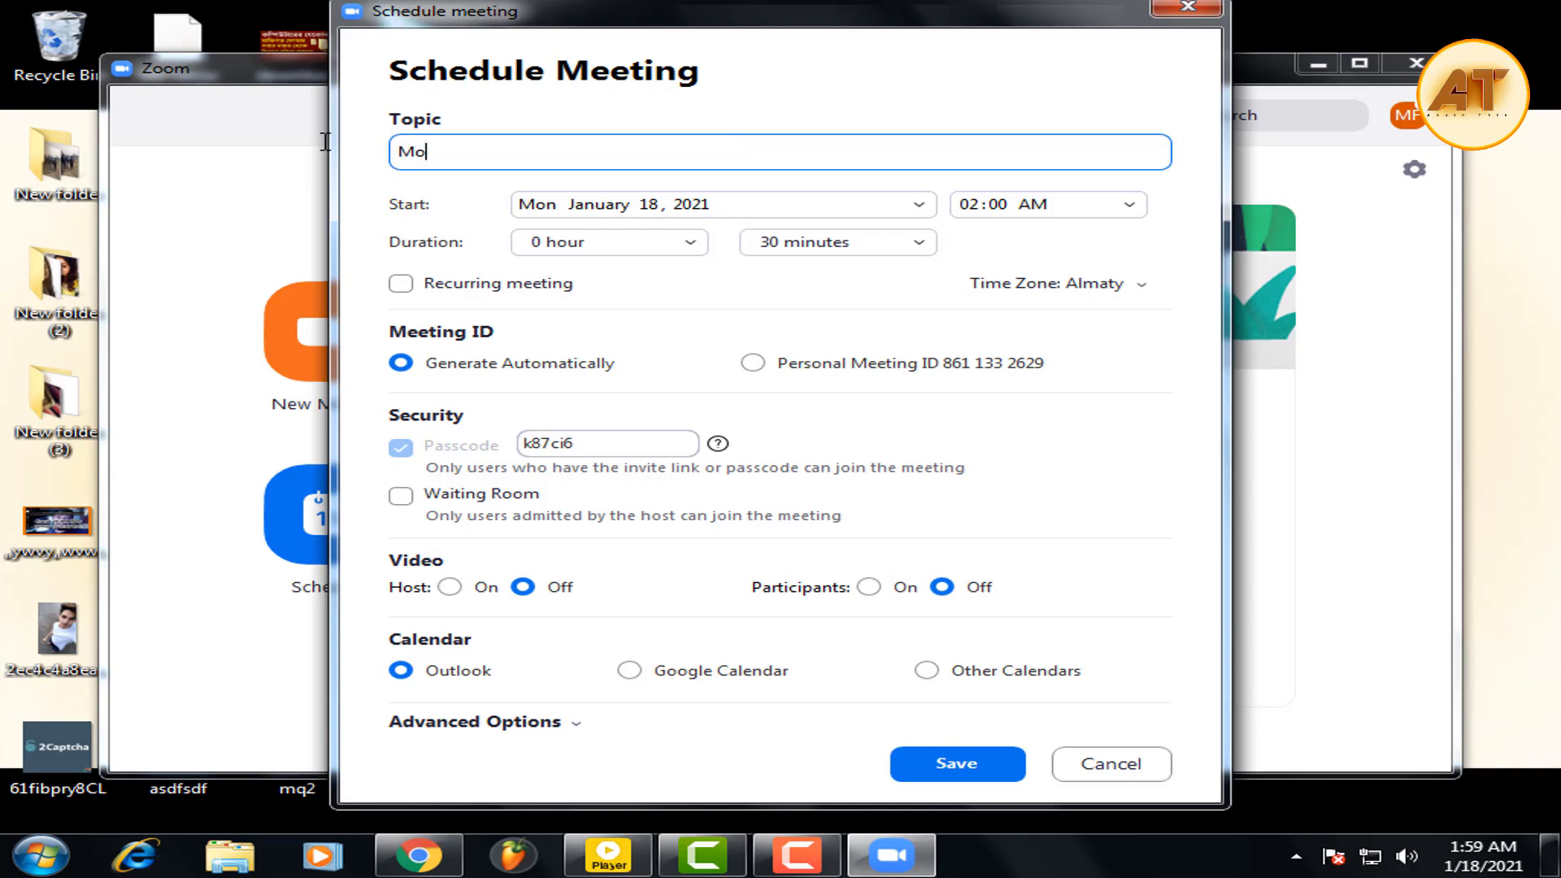
{"action": "type", "text": "nth Ended Meeting"}
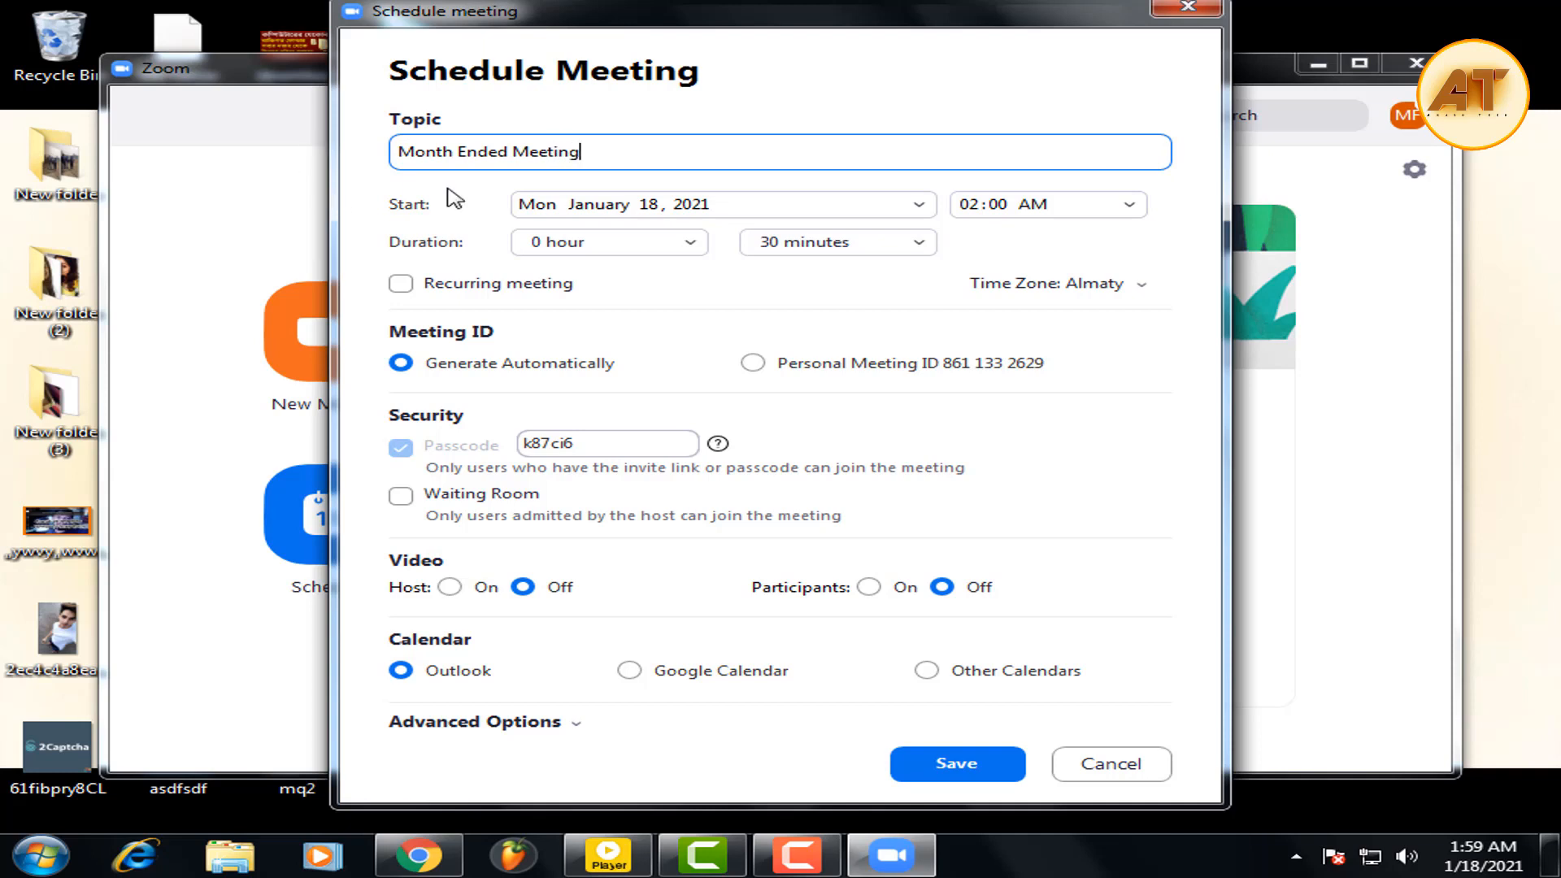
{"action": "left_click", "coordinate": [695, 213]}
{"action": "left_click", "coordinate": [923, 206]}
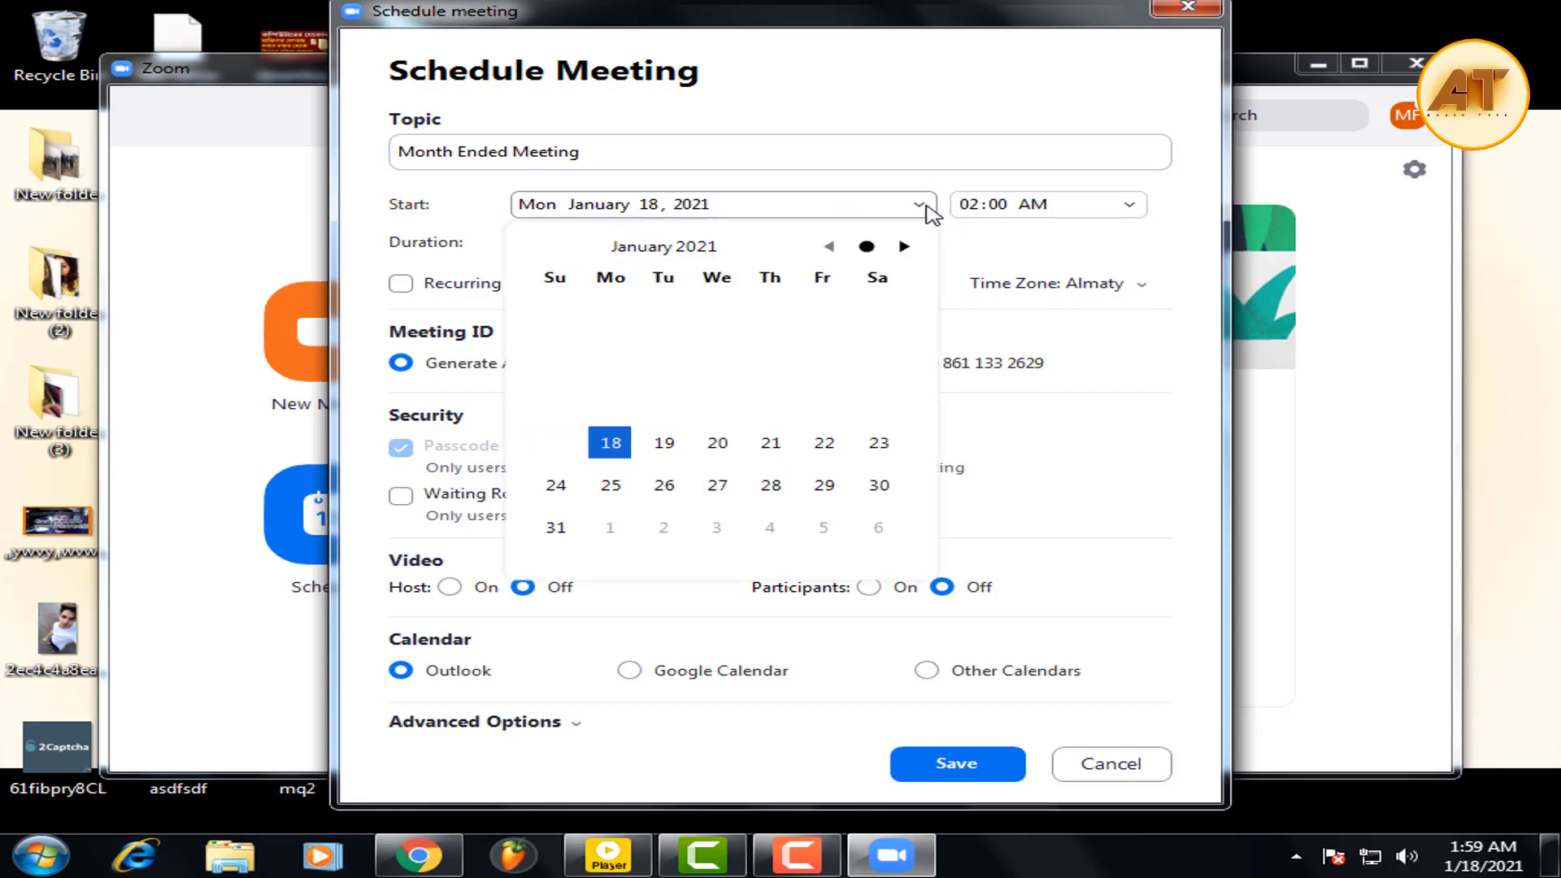
Set the start to Sunday, January 31, 2021 at 04:00 PM.
{"action": "left_click", "coordinate": [556, 528]}
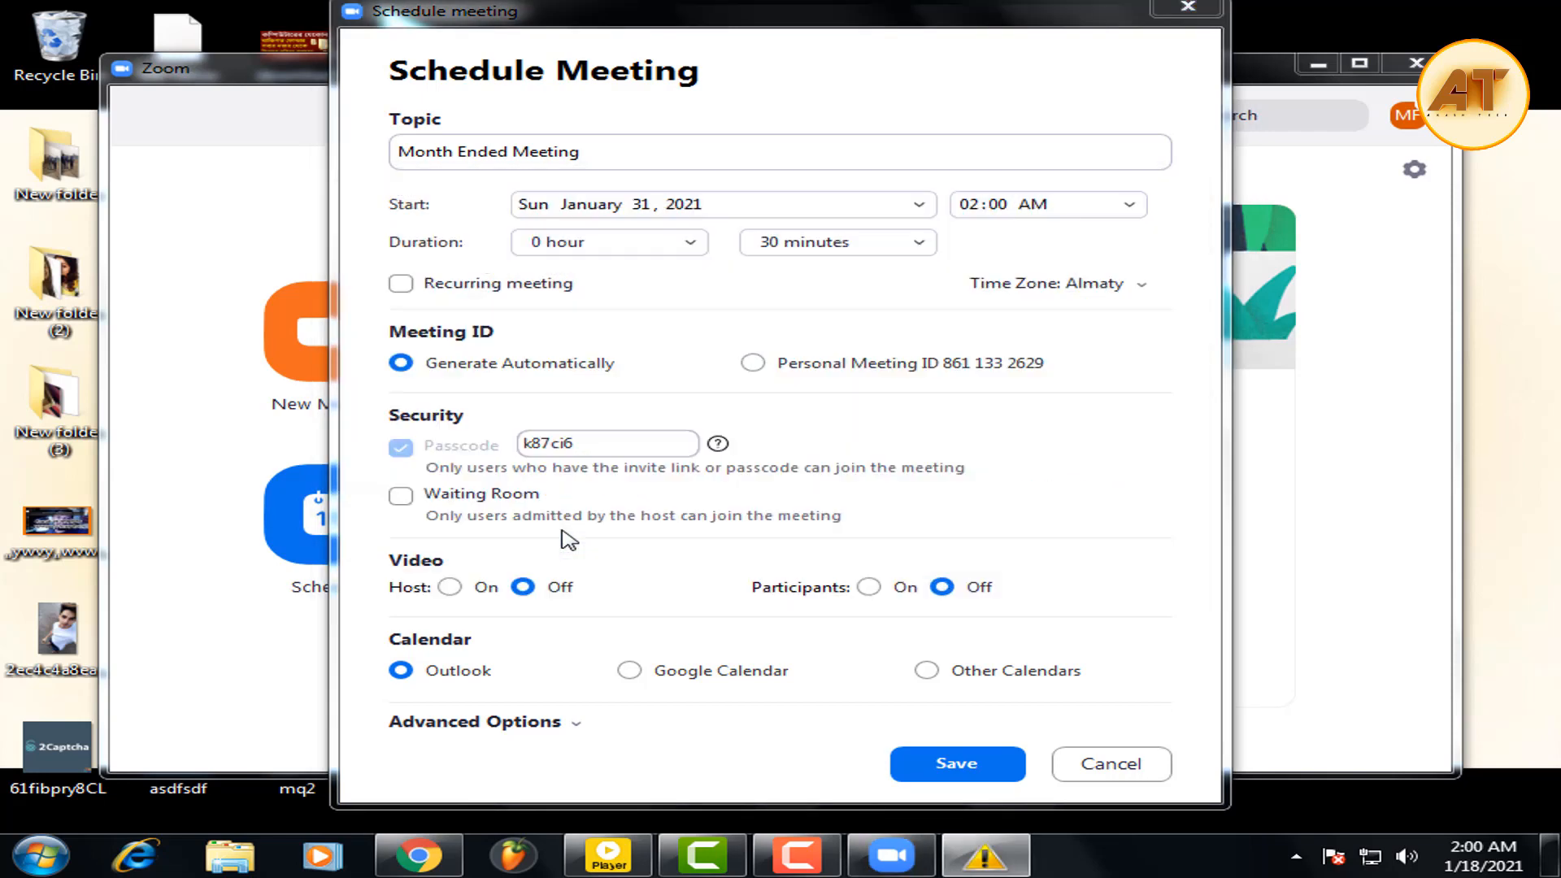
{"action": "left_click", "coordinate": [1132, 208]}
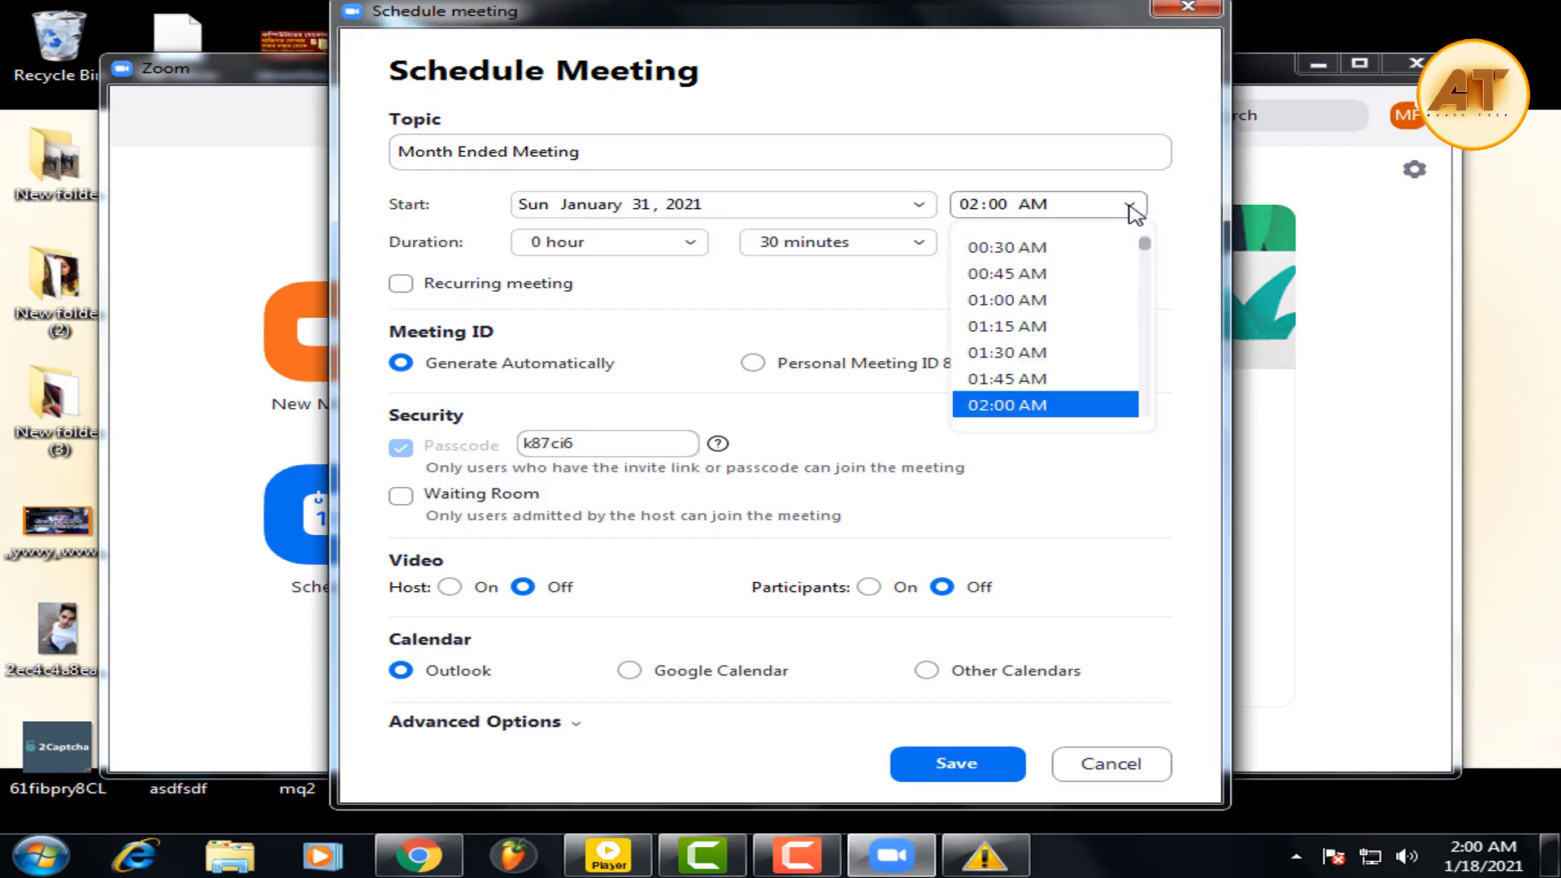
{"action": "left_click_drag", "start_coordinate": [1146, 254], "coordinate": [1149, 359]}
{"action": "scroll", "coordinate": [1061, 295], "scroll_direction": "up", "scroll_amount": 1}
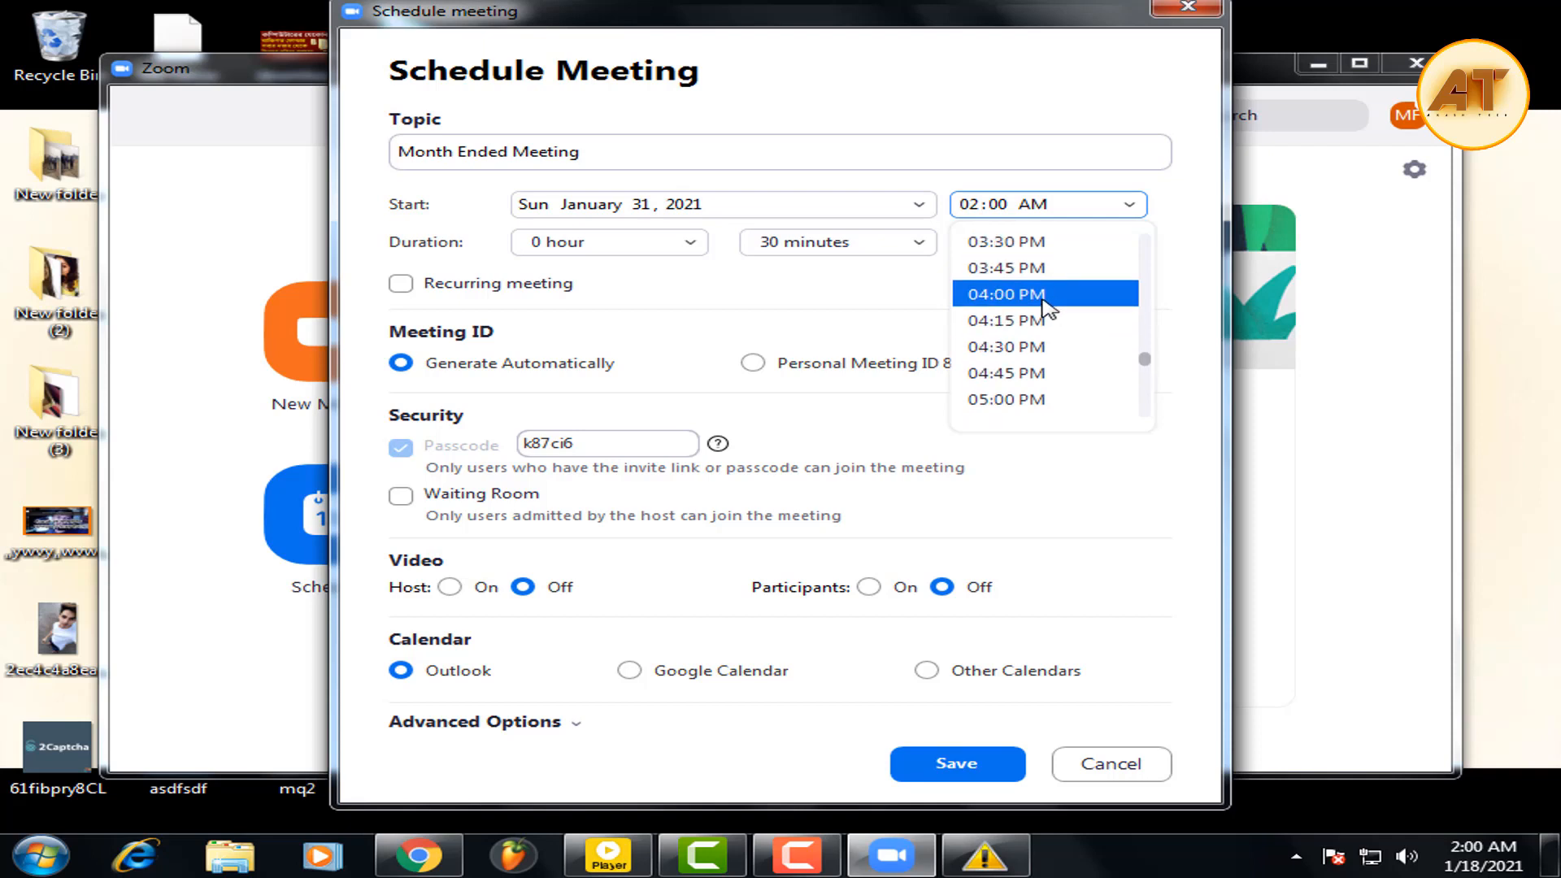
{"action": "left_click", "coordinate": [1061, 294]}
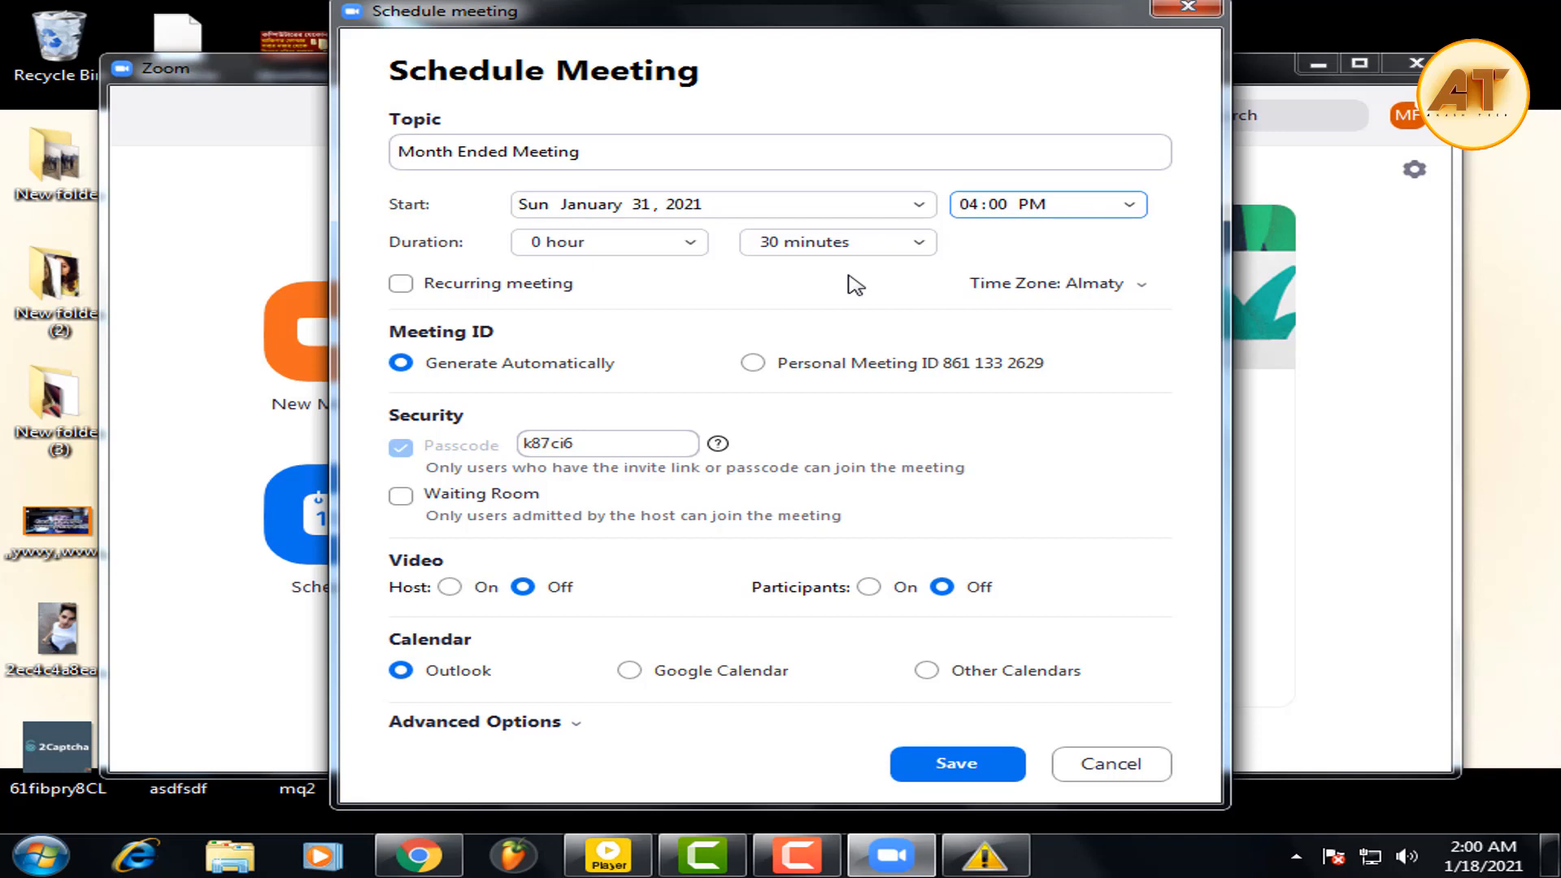
Try a 1-hour duration and stop the 40-minute limit warning from reappearing.
{"action": "left_click", "coordinate": [670, 244]}
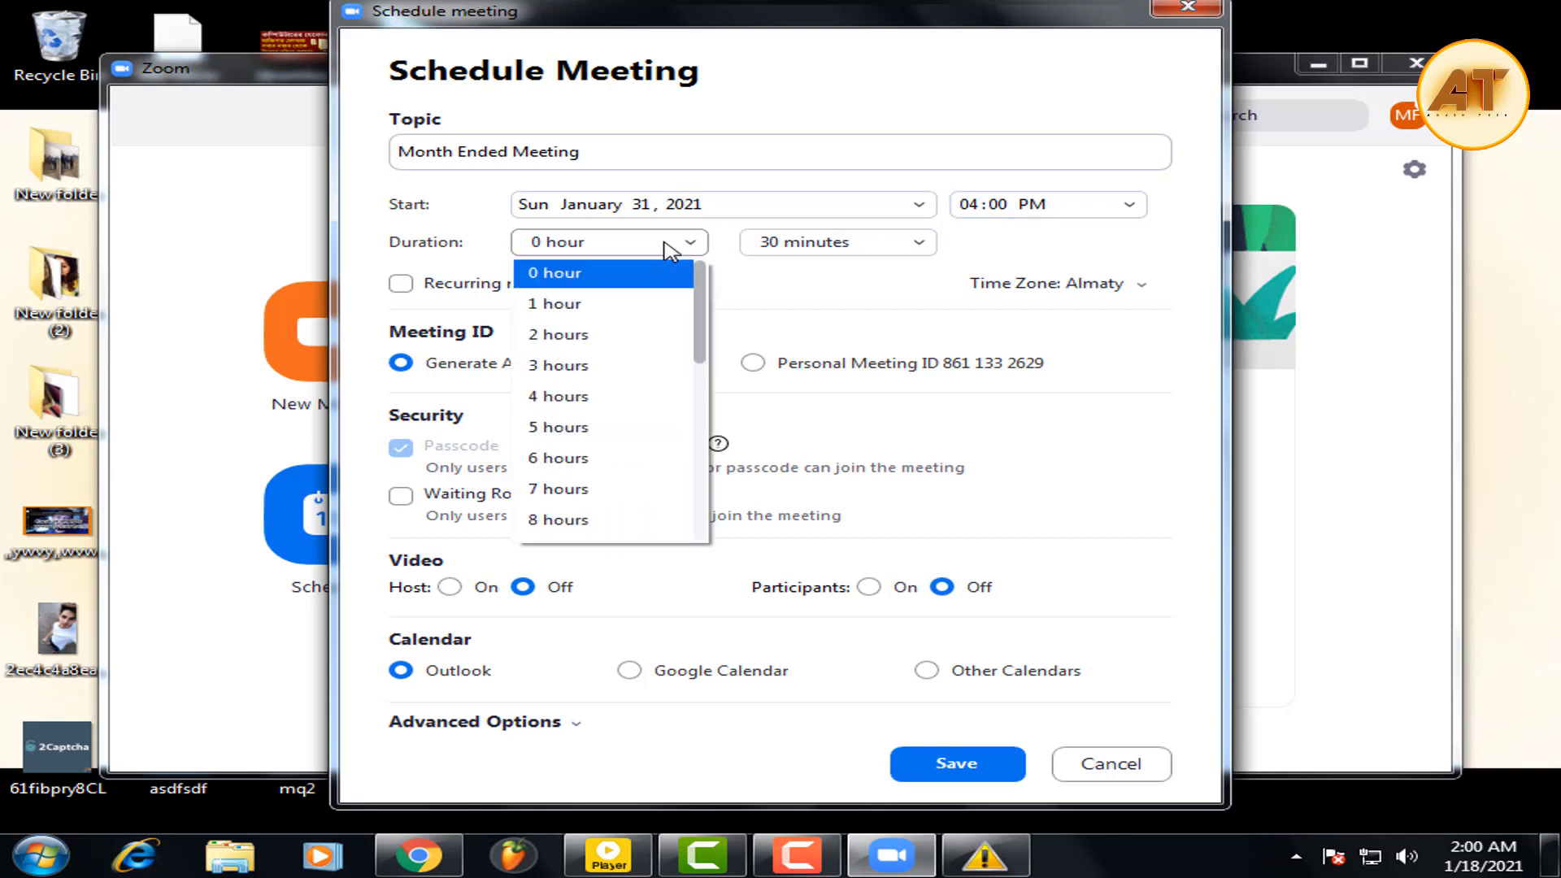
{"action": "left_click", "coordinate": [623, 314]}
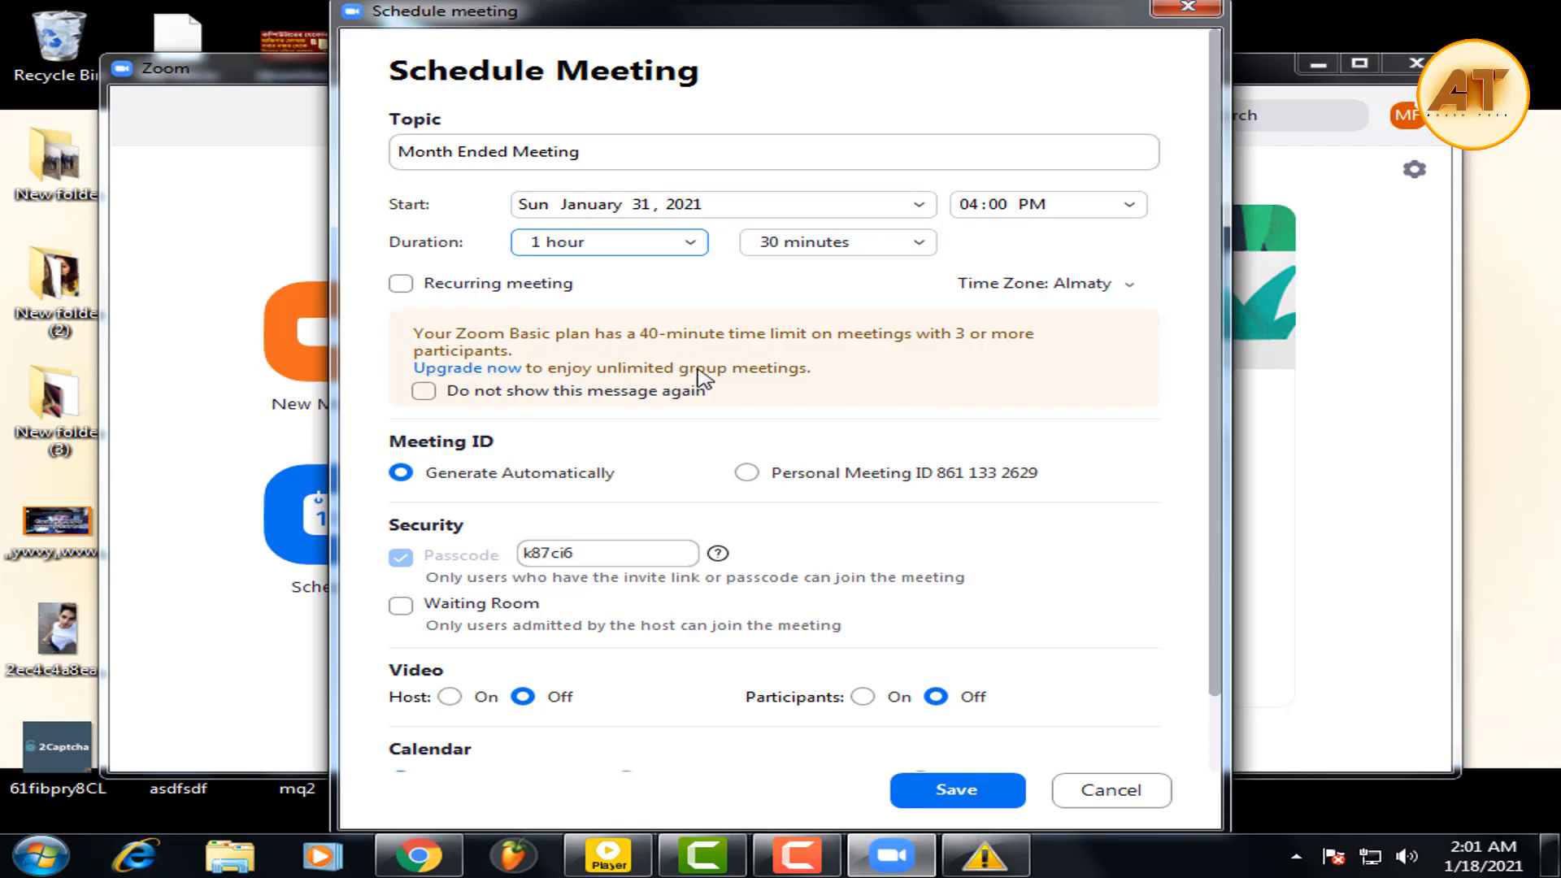
{"action": "left_click", "coordinate": [578, 392]}
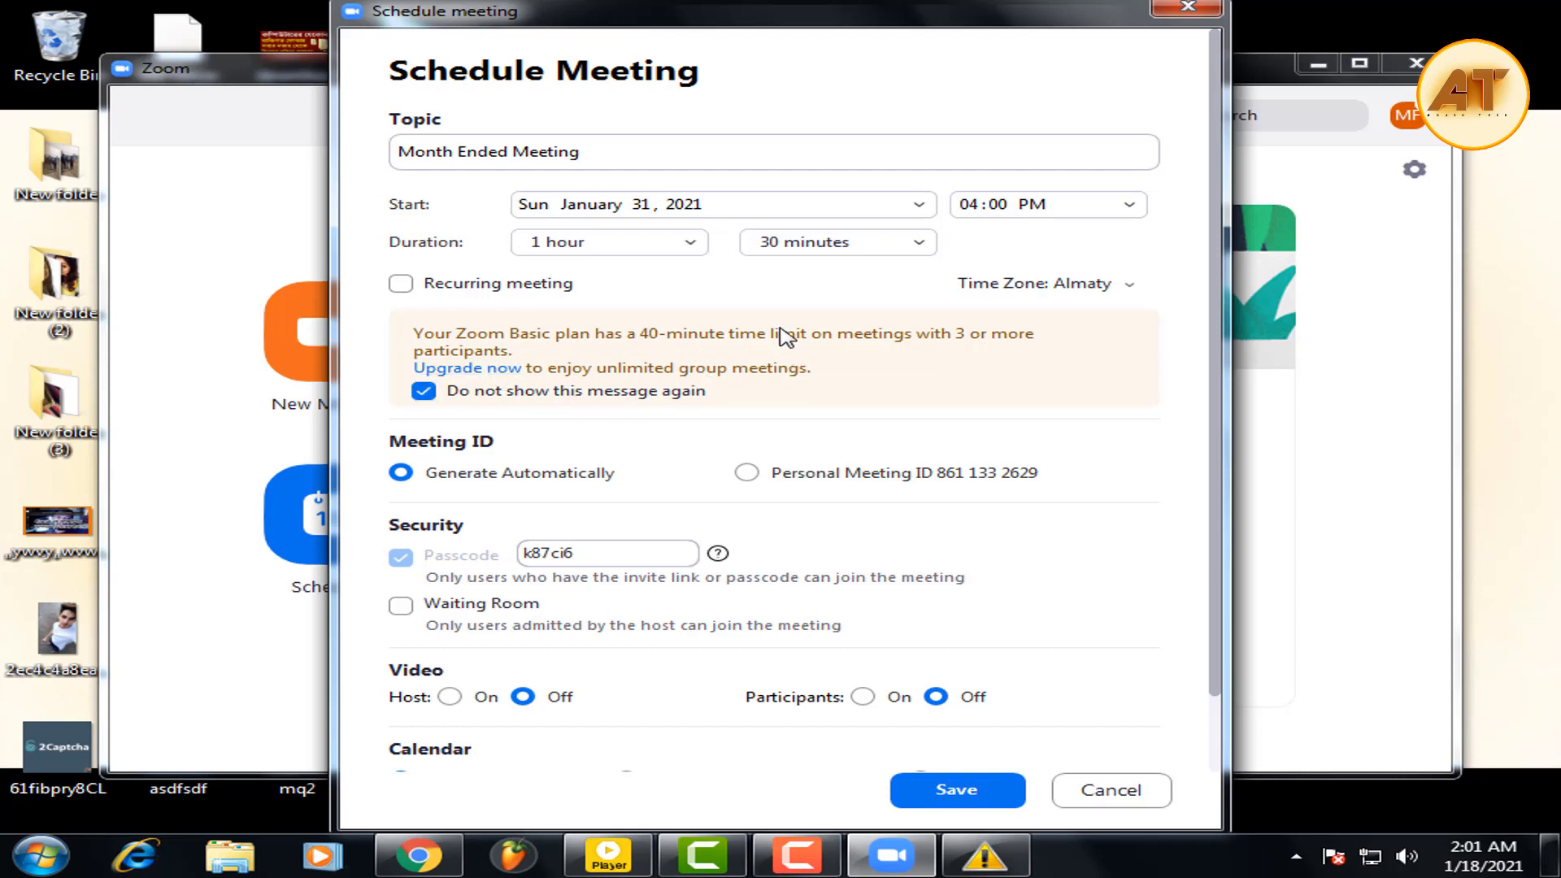
{"action": "left_click", "coordinate": [654, 248]}
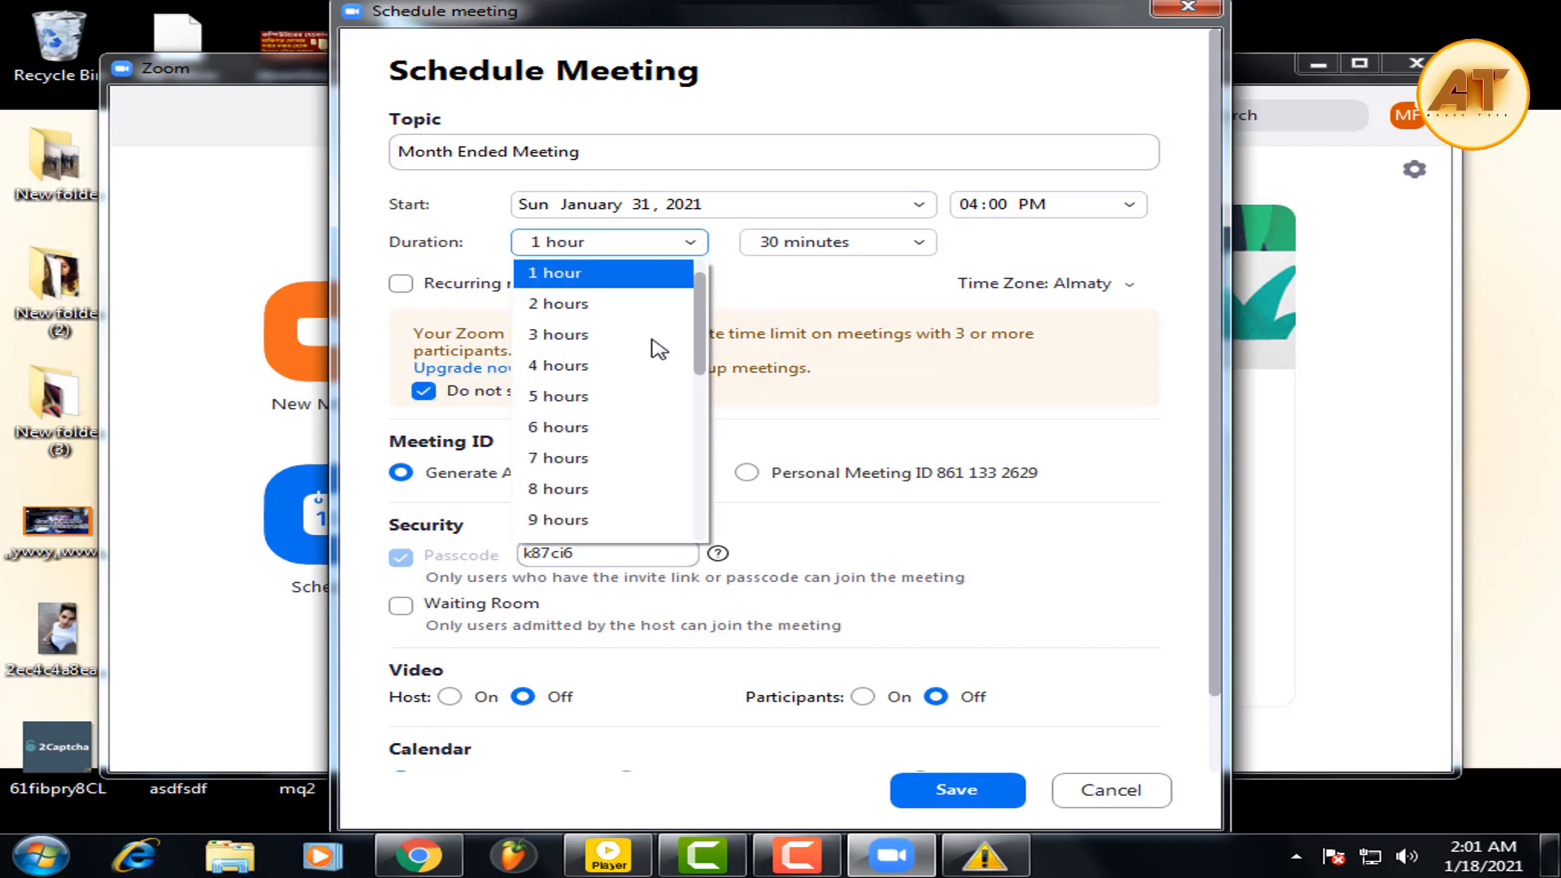
{"action": "scroll", "coordinate": [655, 407], "scroll_direction": "down", "scroll_amount": 3}
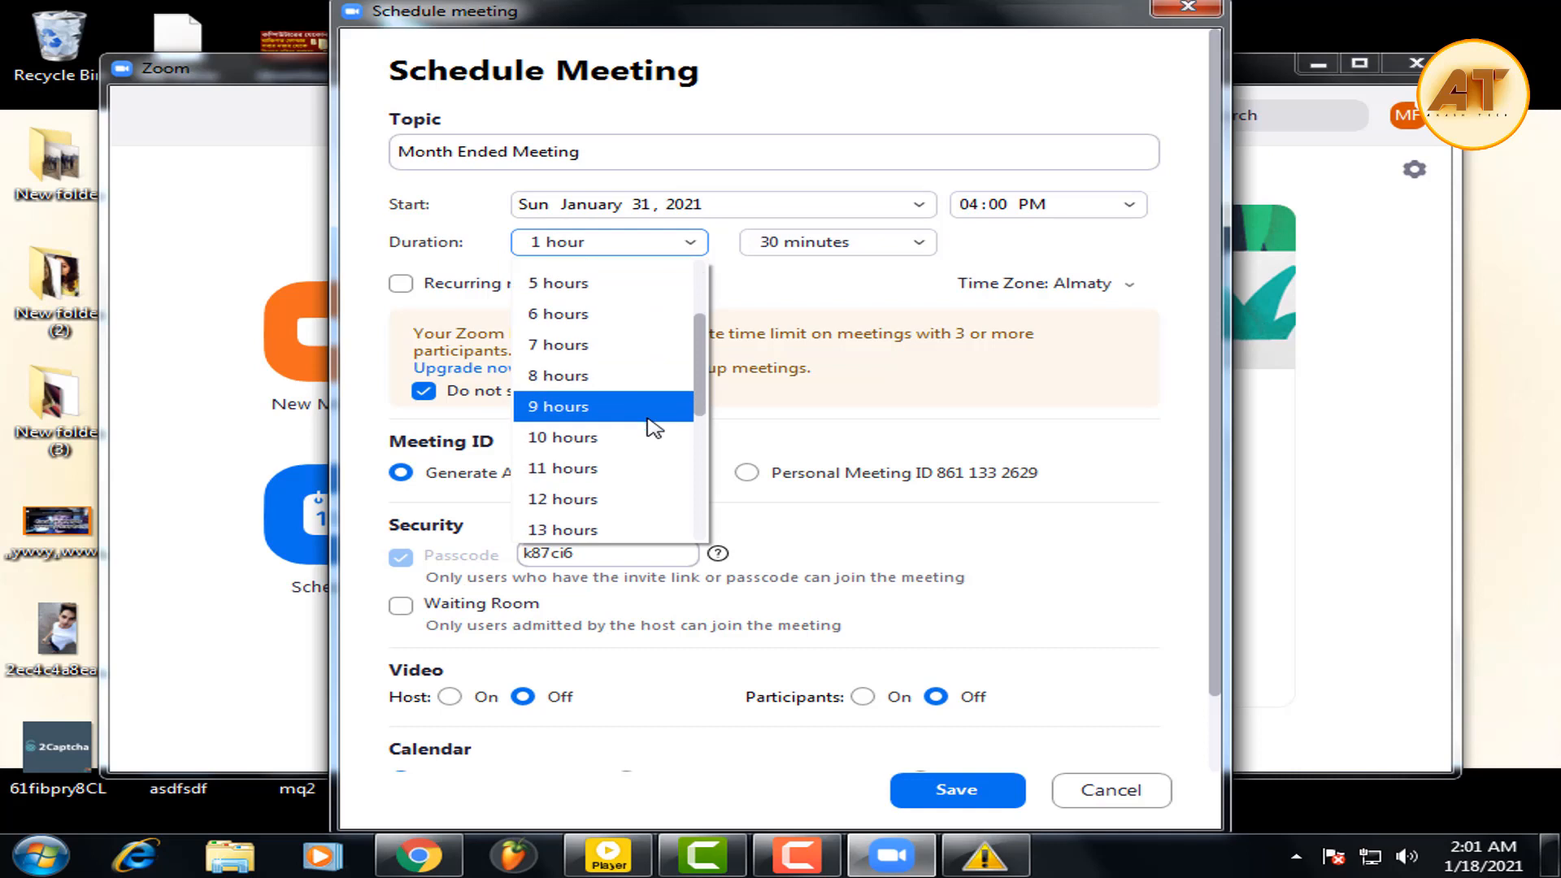
{"action": "left_click", "coordinate": [801, 304]}
Set the duration to 0 hours 30 minutes and mark the meeting recurring.
{"action": "left_click", "coordinate": [635, 248]}
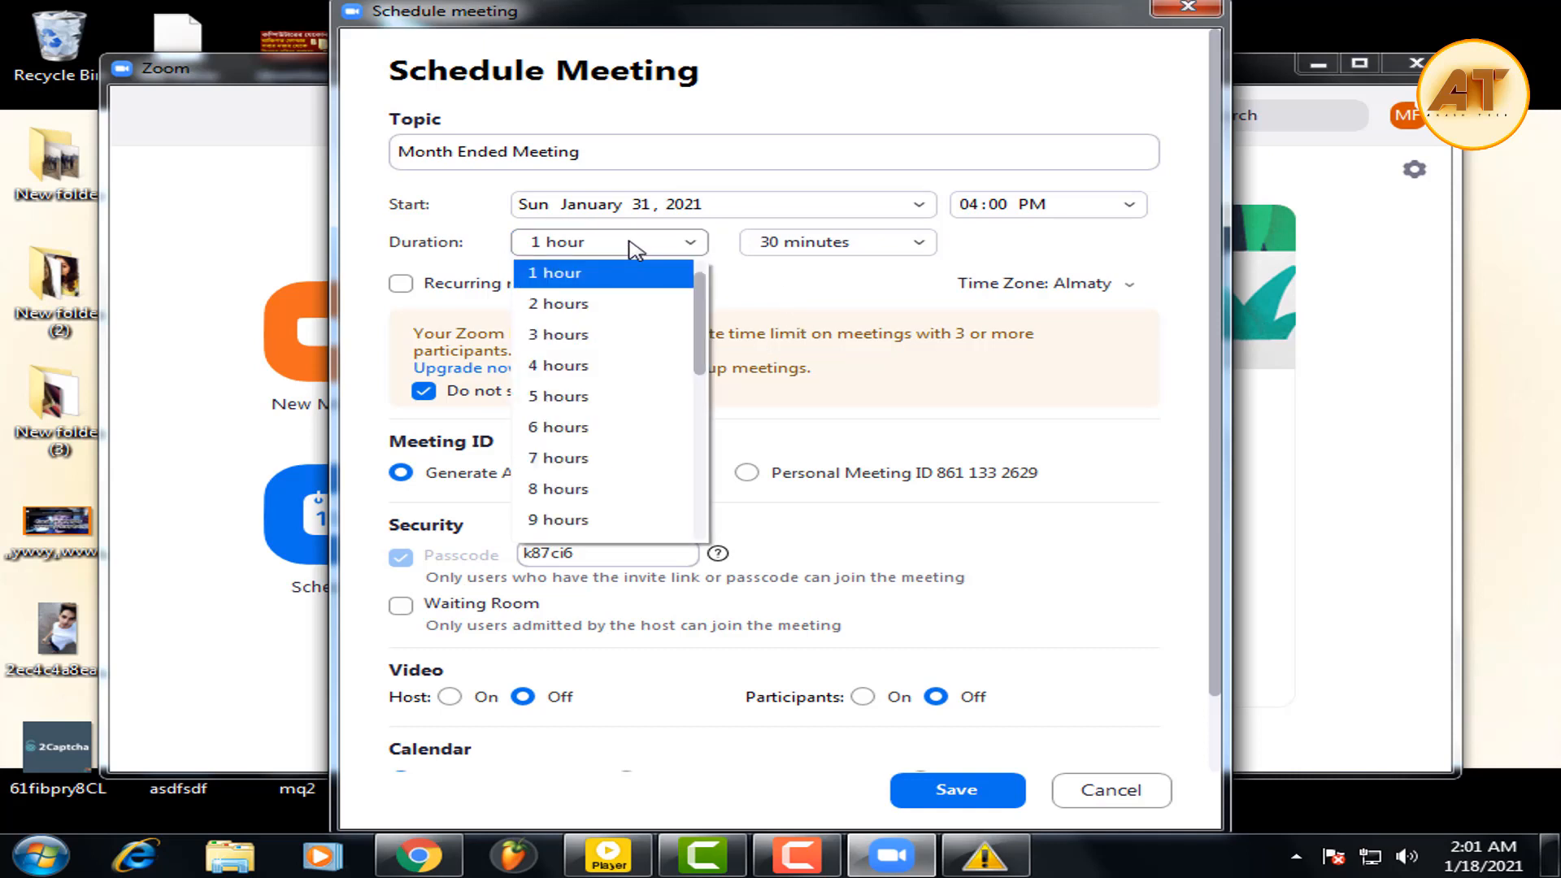
{"action": "scroll", "coordinate": [647, 418], "scroll_direction": "down", "scroll_amount": 5}
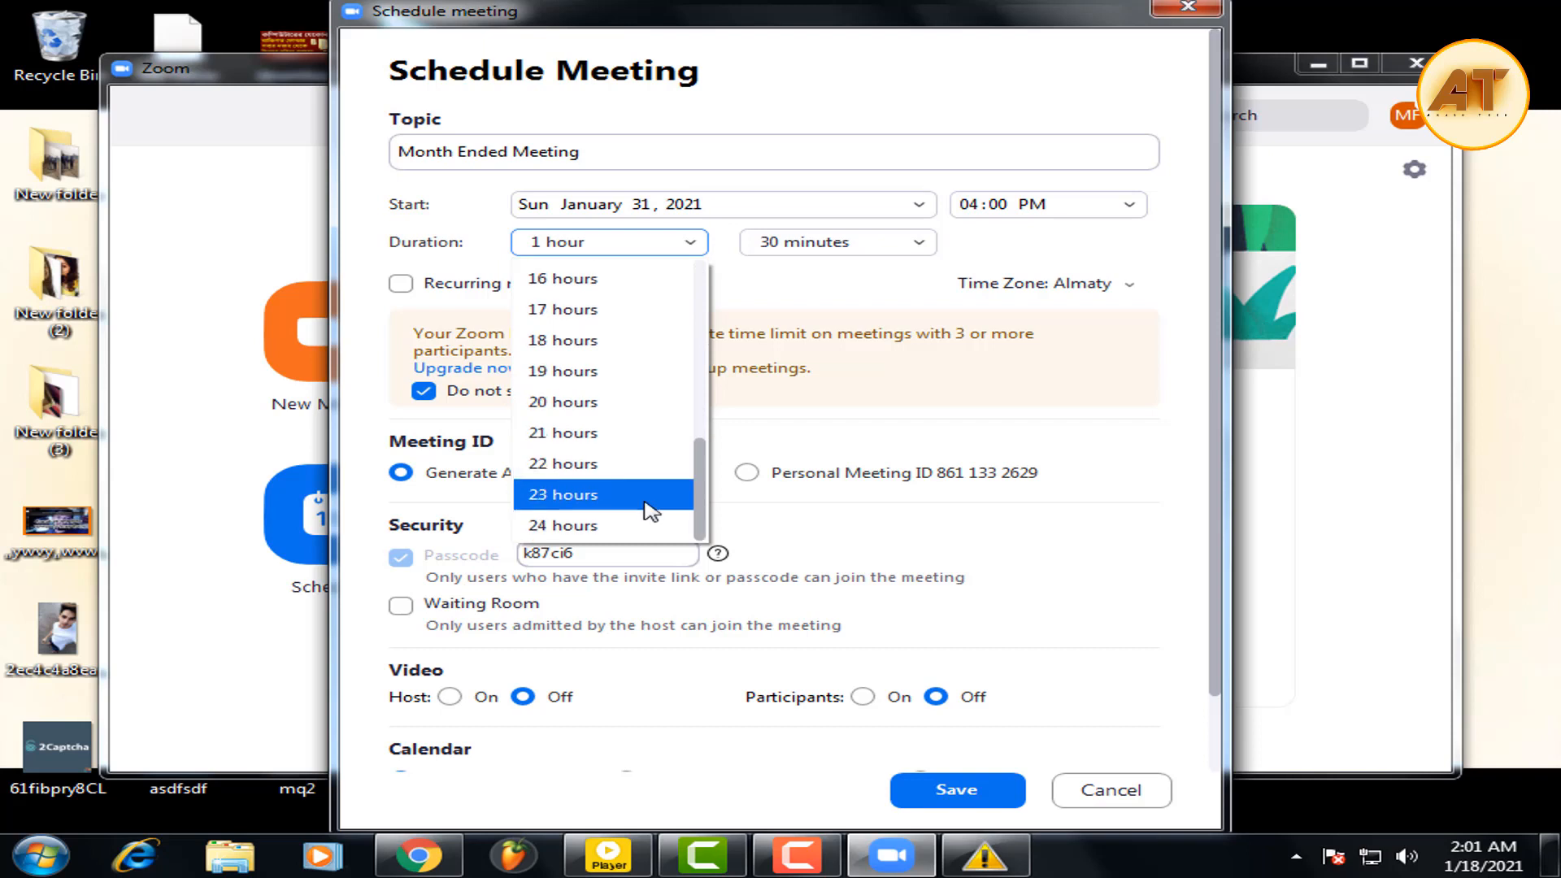
{"action": "scroll", "coordinate": [635, 515], "scroll_direction": "up", "scroll_amount": 1}
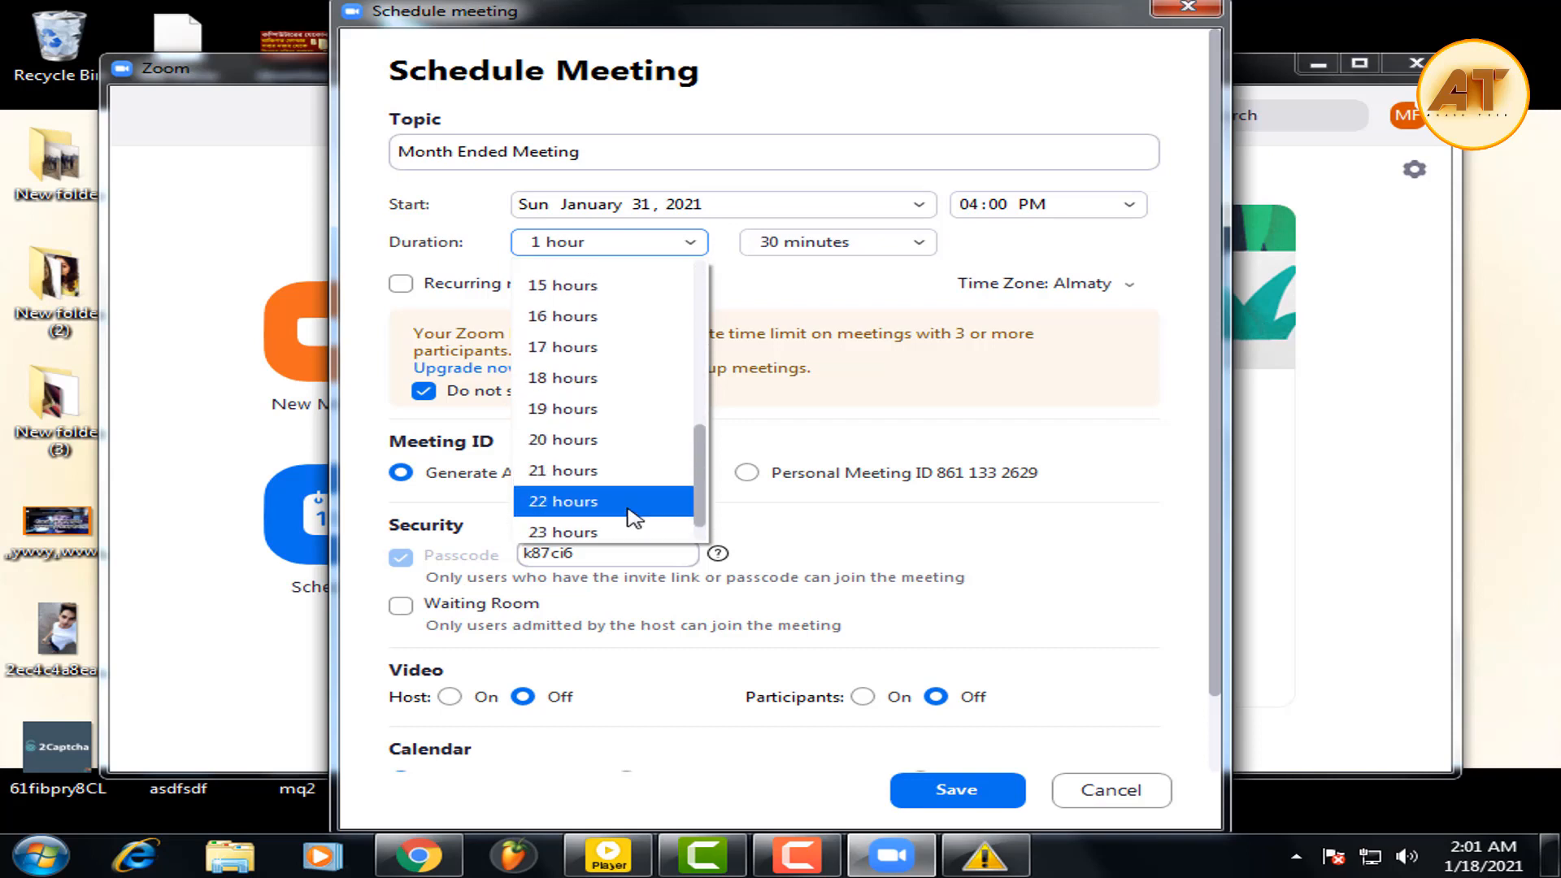
{"action": "scroll", "coordinate": [628, 526], "scroll_direction": "down", "scroll_amount": 1}
{"action": "scroll", "coordinate": [618, 512], "scroll_direction": "up", "scroll_amount": 3}
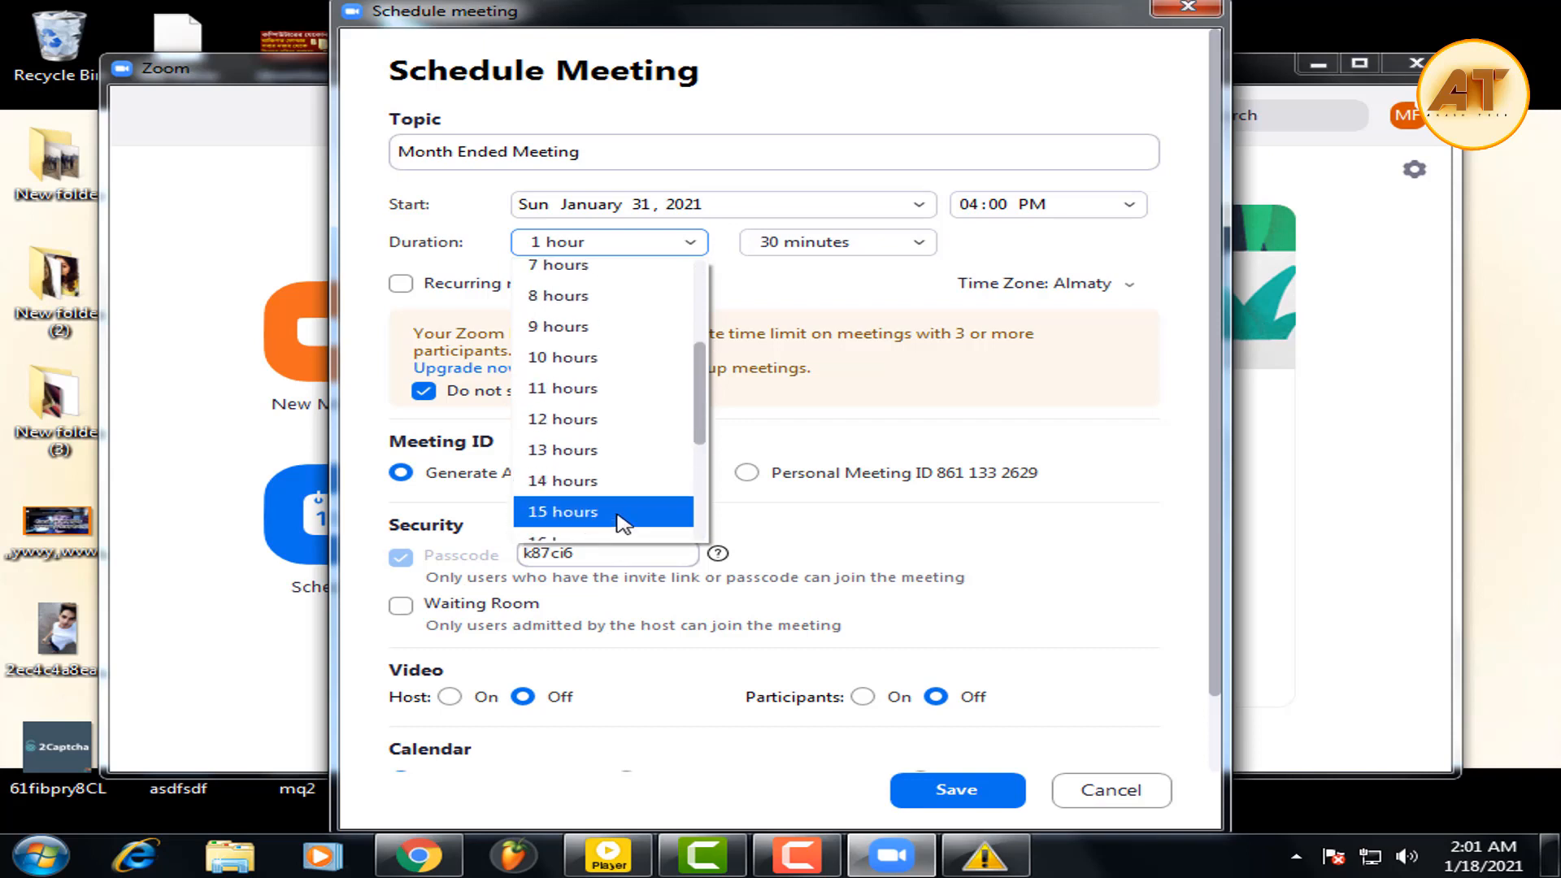
{"action": "scroll", "coordinate": [619, 504], "scroll_direction": "up", "scroll_amount": 3}
{"action": "left_click", "coordinate": [540, 269]}
{"action": "left_click", "coordinate": [848, 241]}
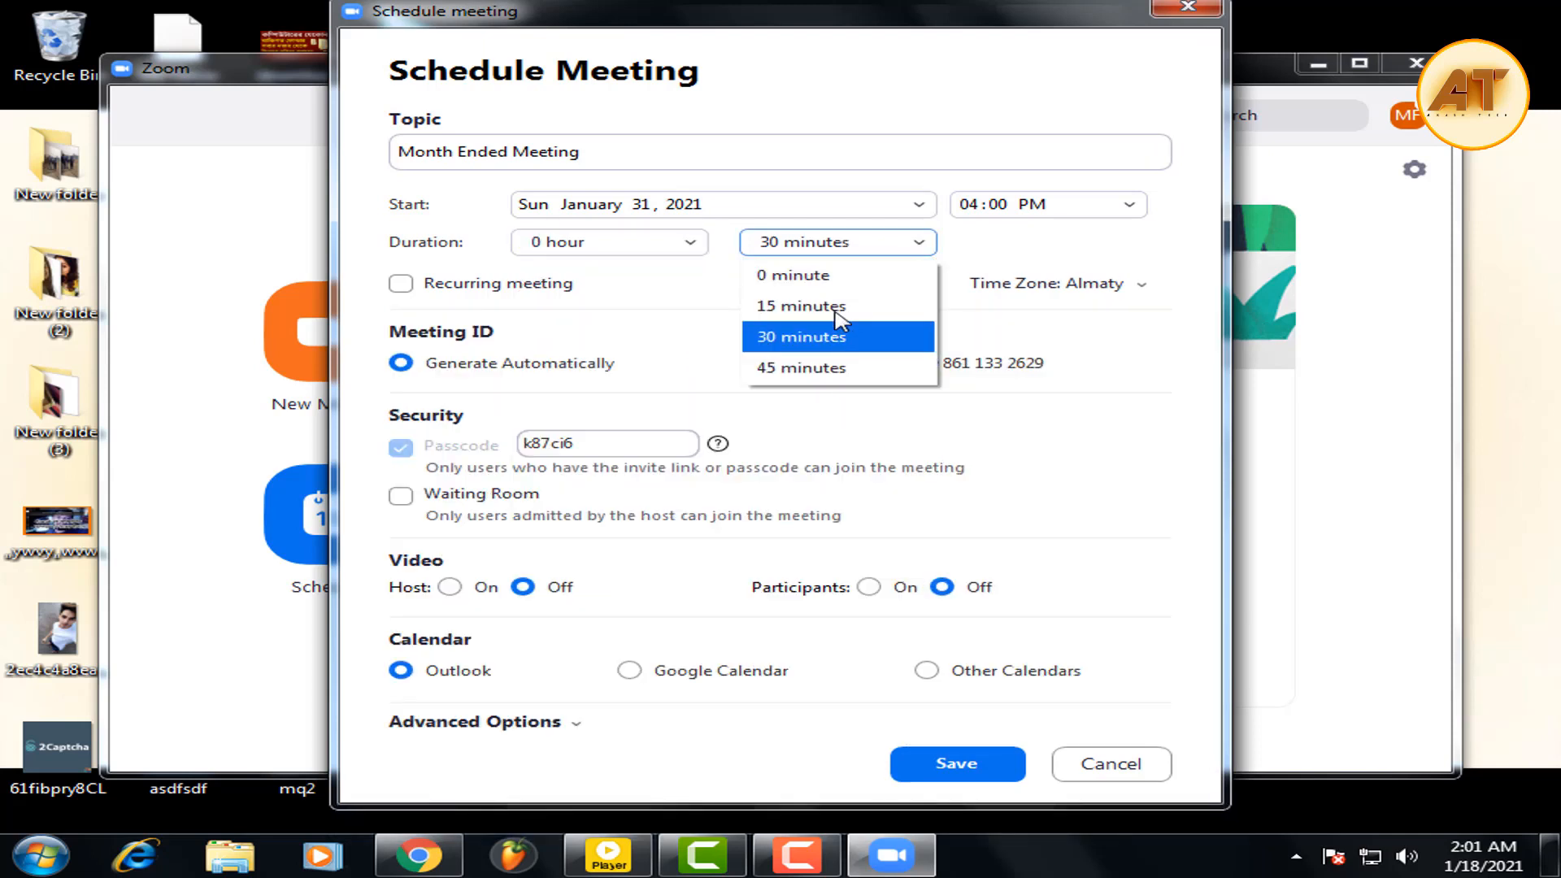
{"action": "left_click", "coordinate": [839, 344]}
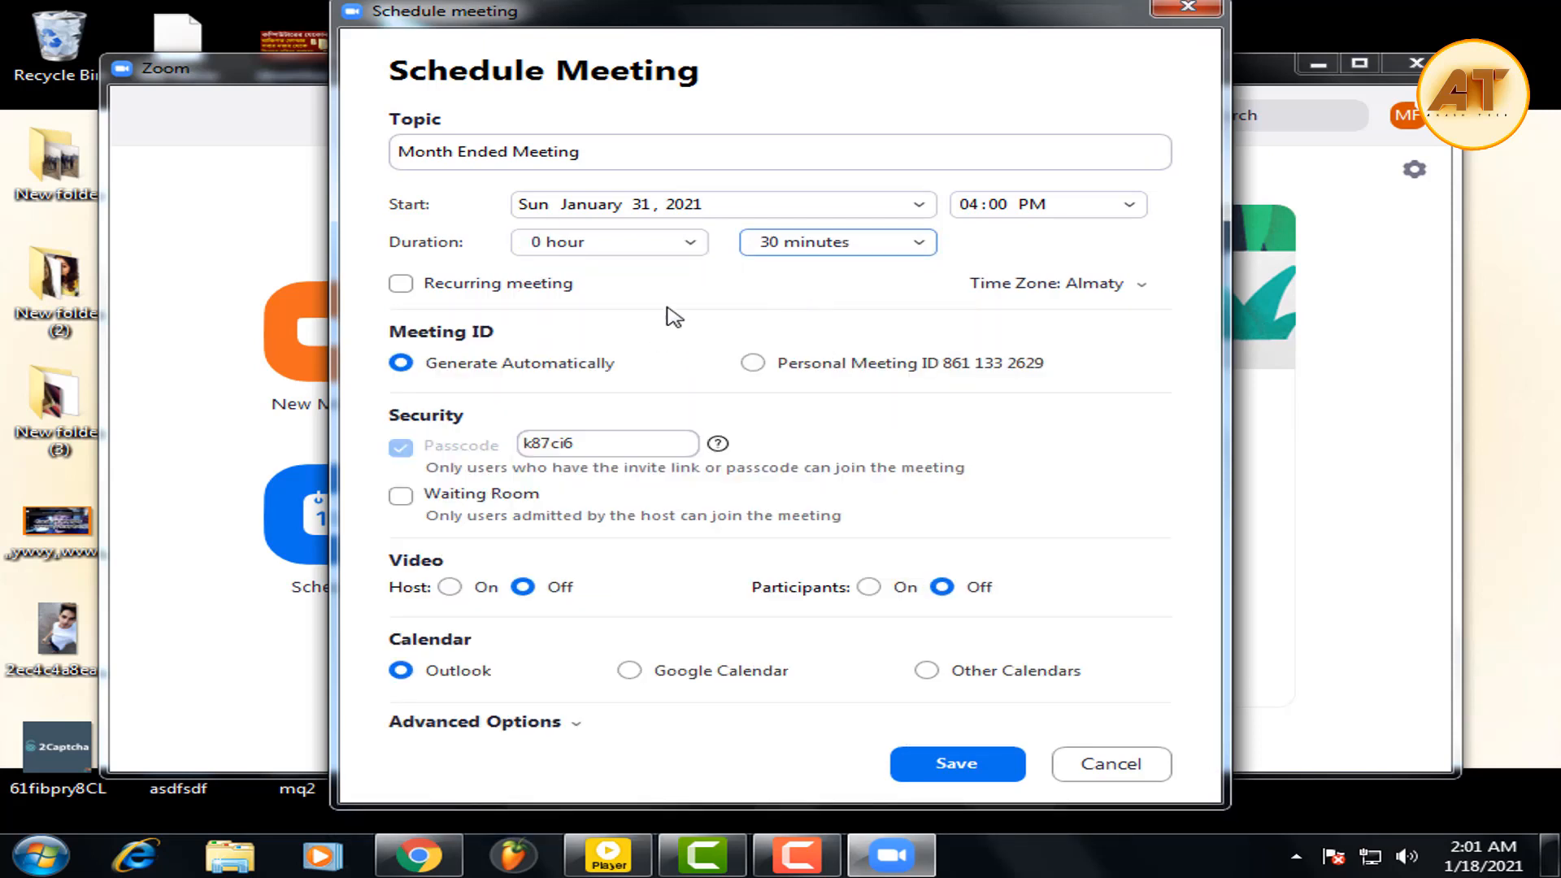
{"action": "left_click", "coordinate": [443, 286]}
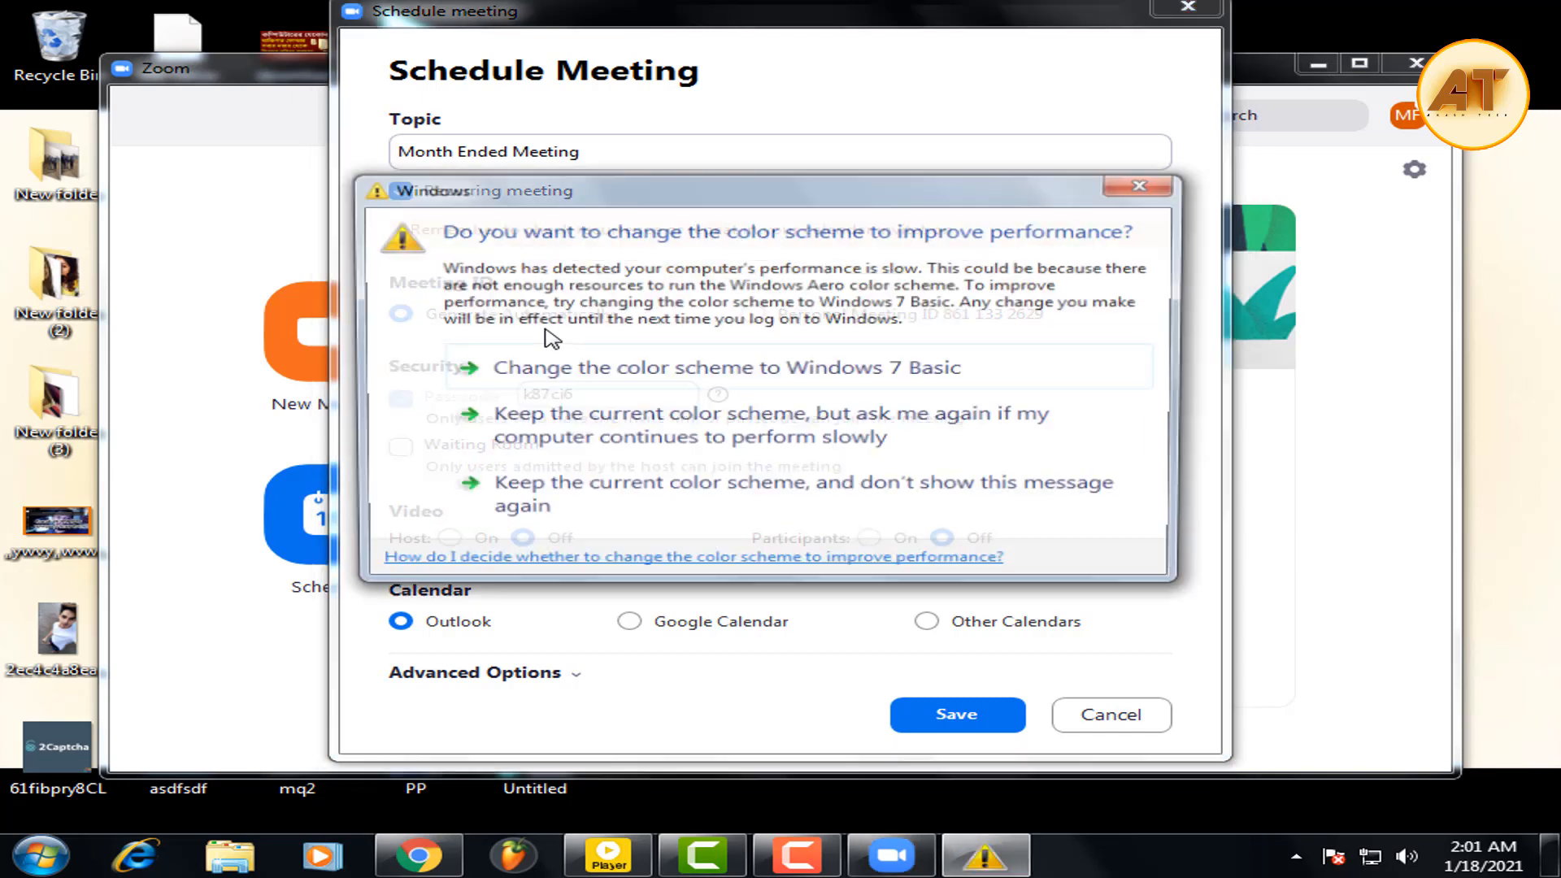
Close the Windows colour-scheme prompt covering the meeting form.
{"action": "left_click", "coordinate": [1131, 187]}
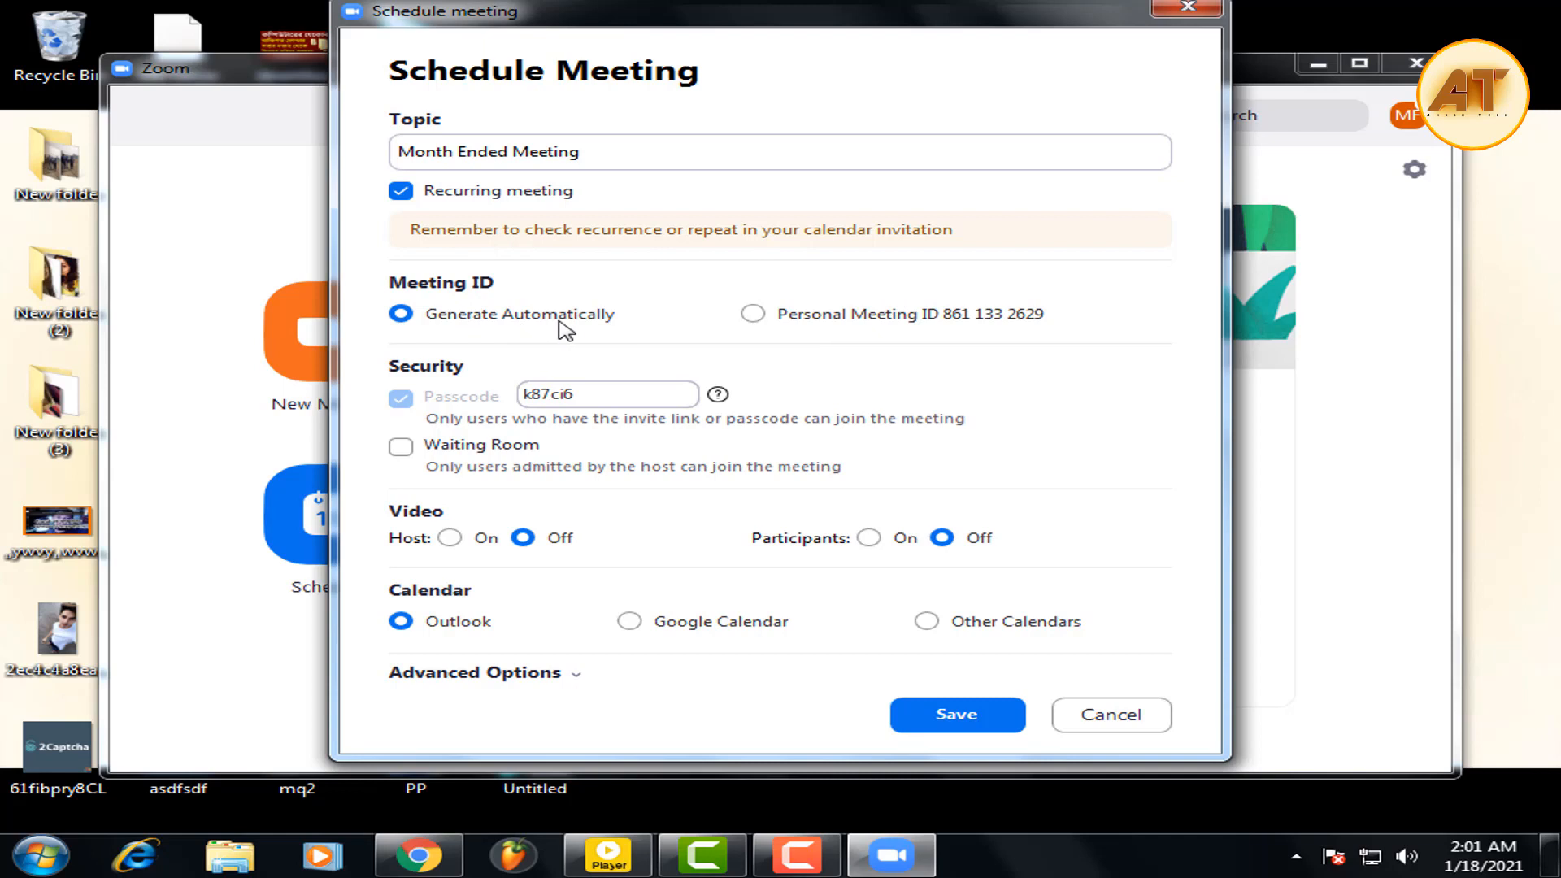
{"action": "left_click", "coordinate": [753, 314]}
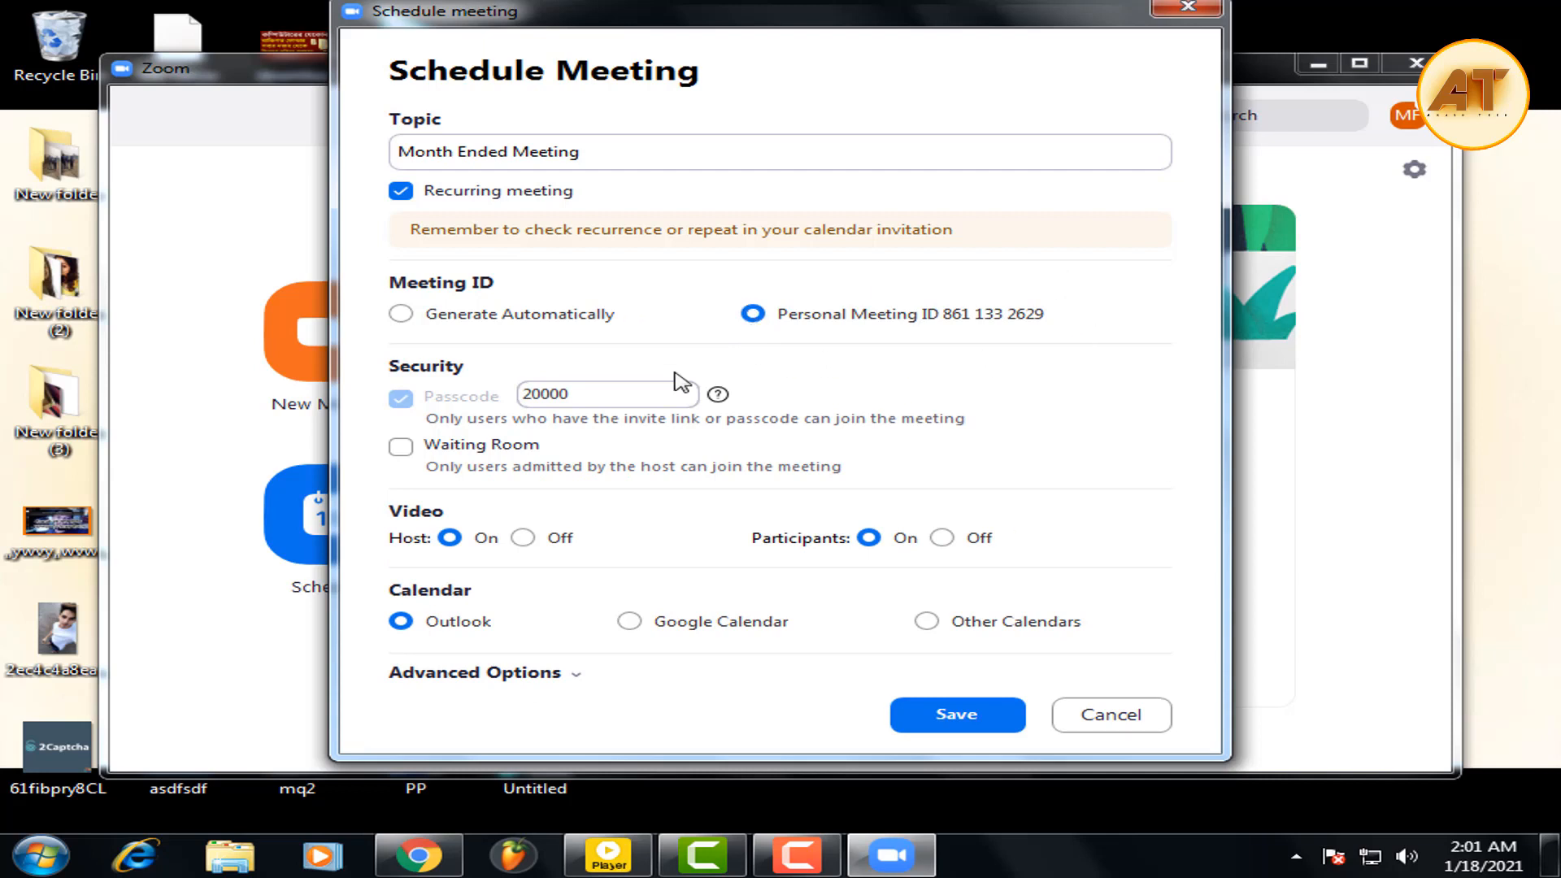
{"action": "double_click", "coordinate": [579, 397]}
{"action": "double_click", "coordinate": [599, 395]}
{"action": "left_click", "coordinate": [589, 350]}
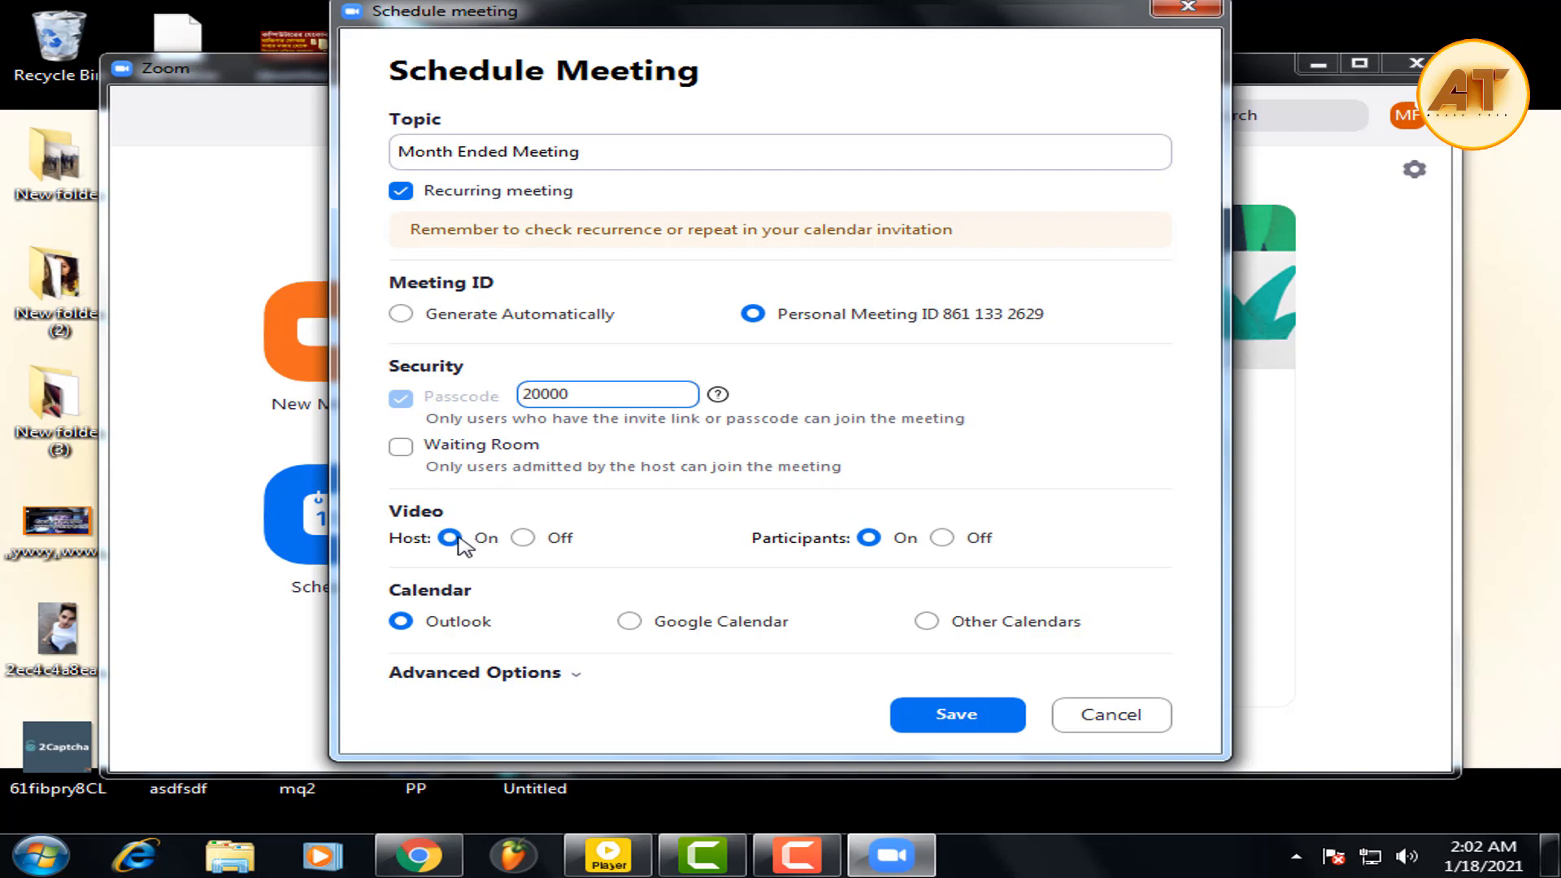
{"action": "left_click", "coordinate": [445, 540]}
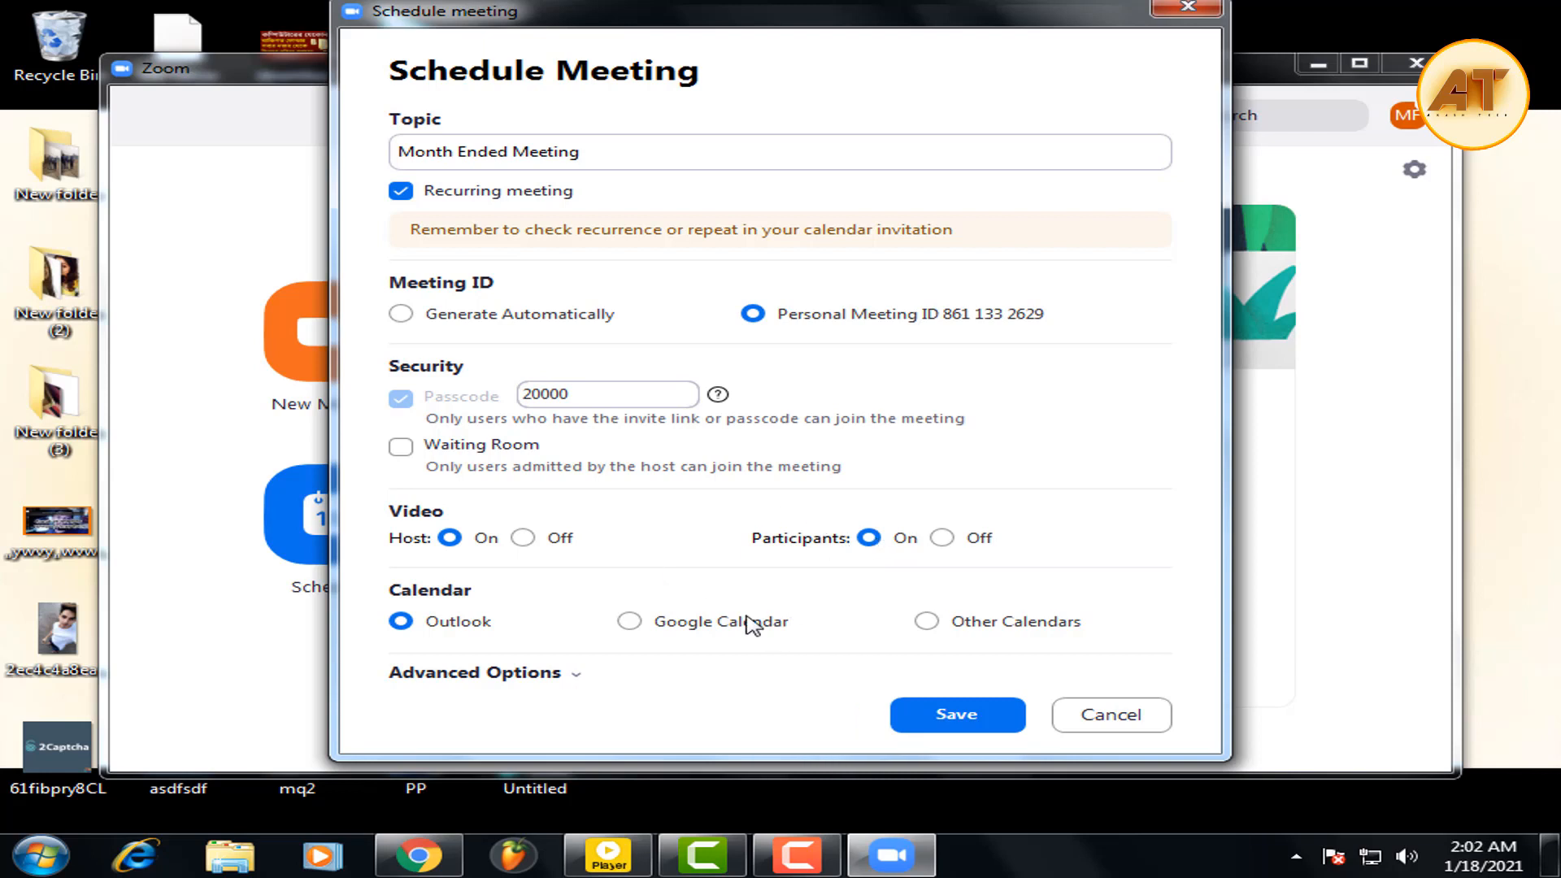
{"action": "left_click", "coordinate": [528, 676]}
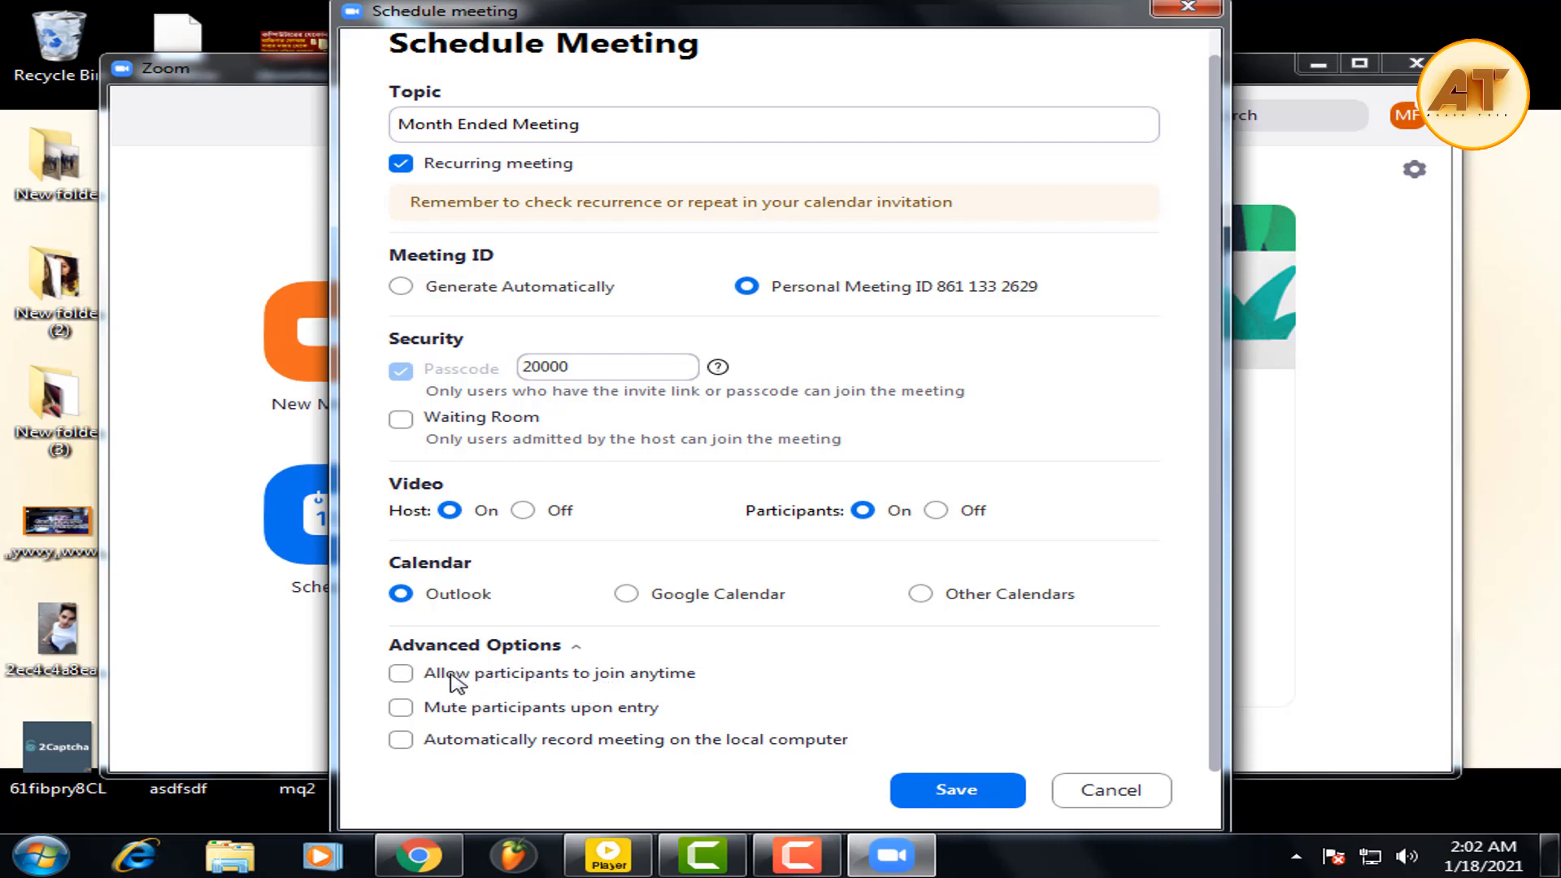
Tick join anytime, mute participants on entry, and record automatically on this computer.
{"action": "left_click", "coordinate": [400, 674]}
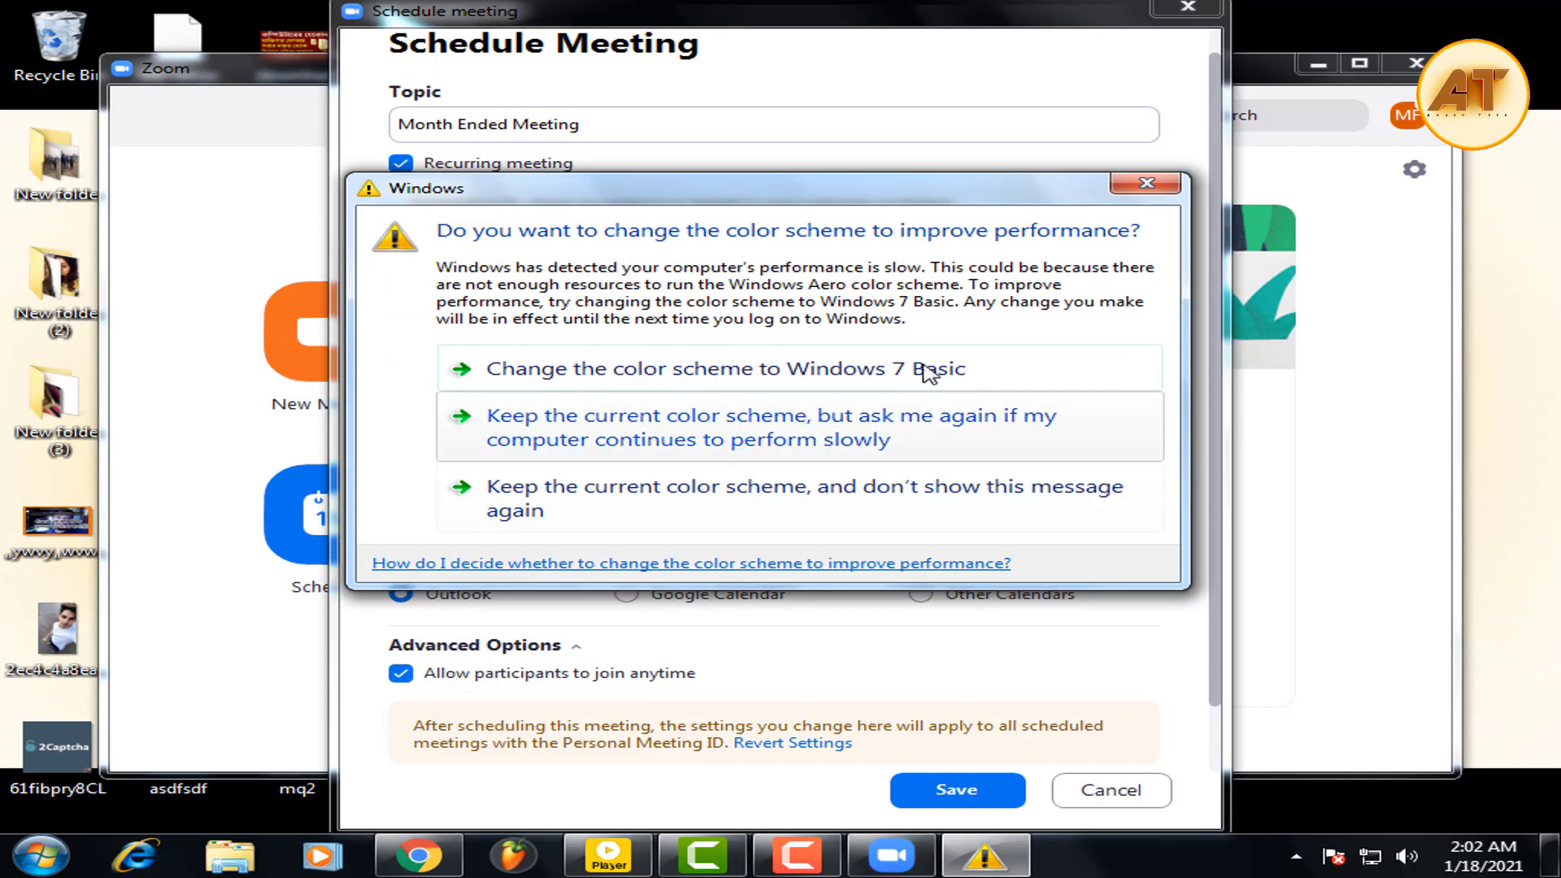
{"action": "left_click", "coordinate": [1148, 184]}
{"action": "scroll", "coordinate": [601, 642], "scroll_direction": "down", "scroll_amount": 2}
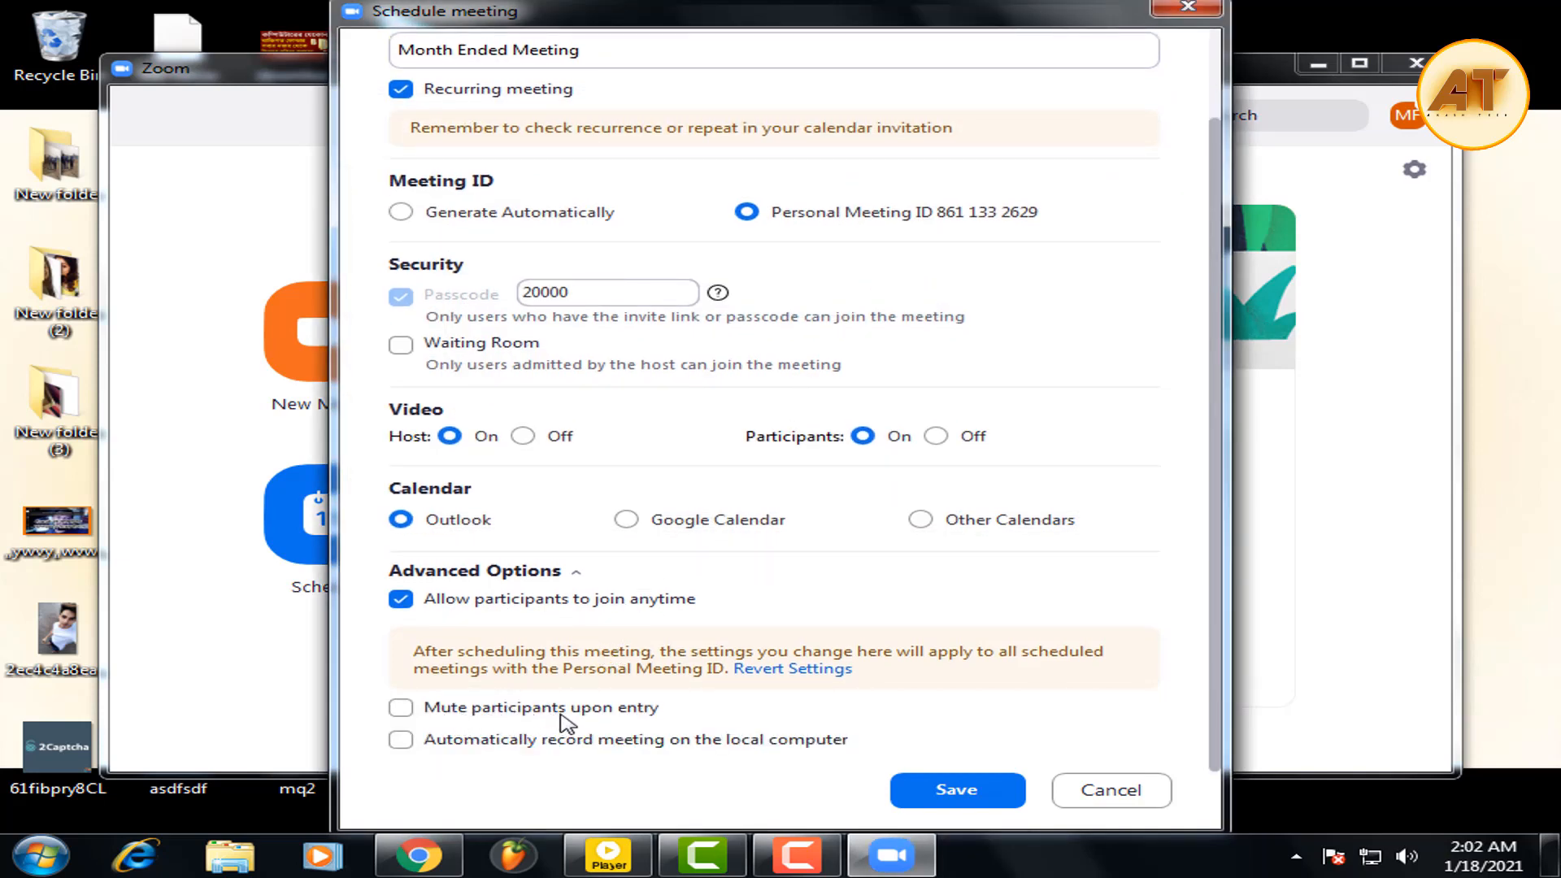
{"action": "left_click", "coordinate": [402, 709]}
{"action": "left_click", "coordinate": [465, 746]}
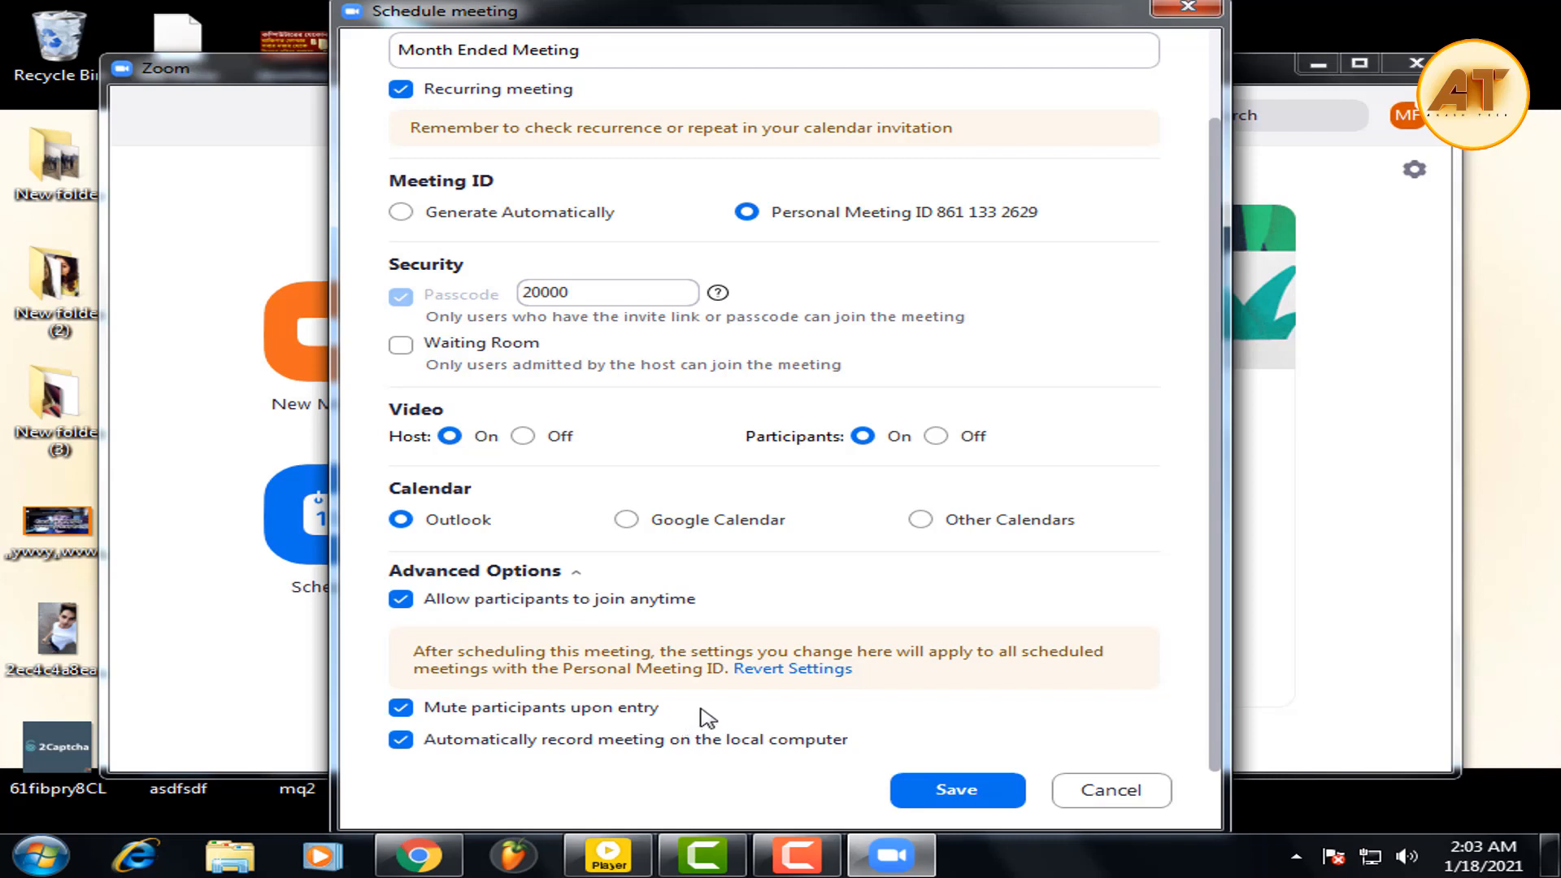
Save the meeting, close the scheduling windows, and show the Meetings list.
{"action": "left_click", "coordinate": [964, 795]}
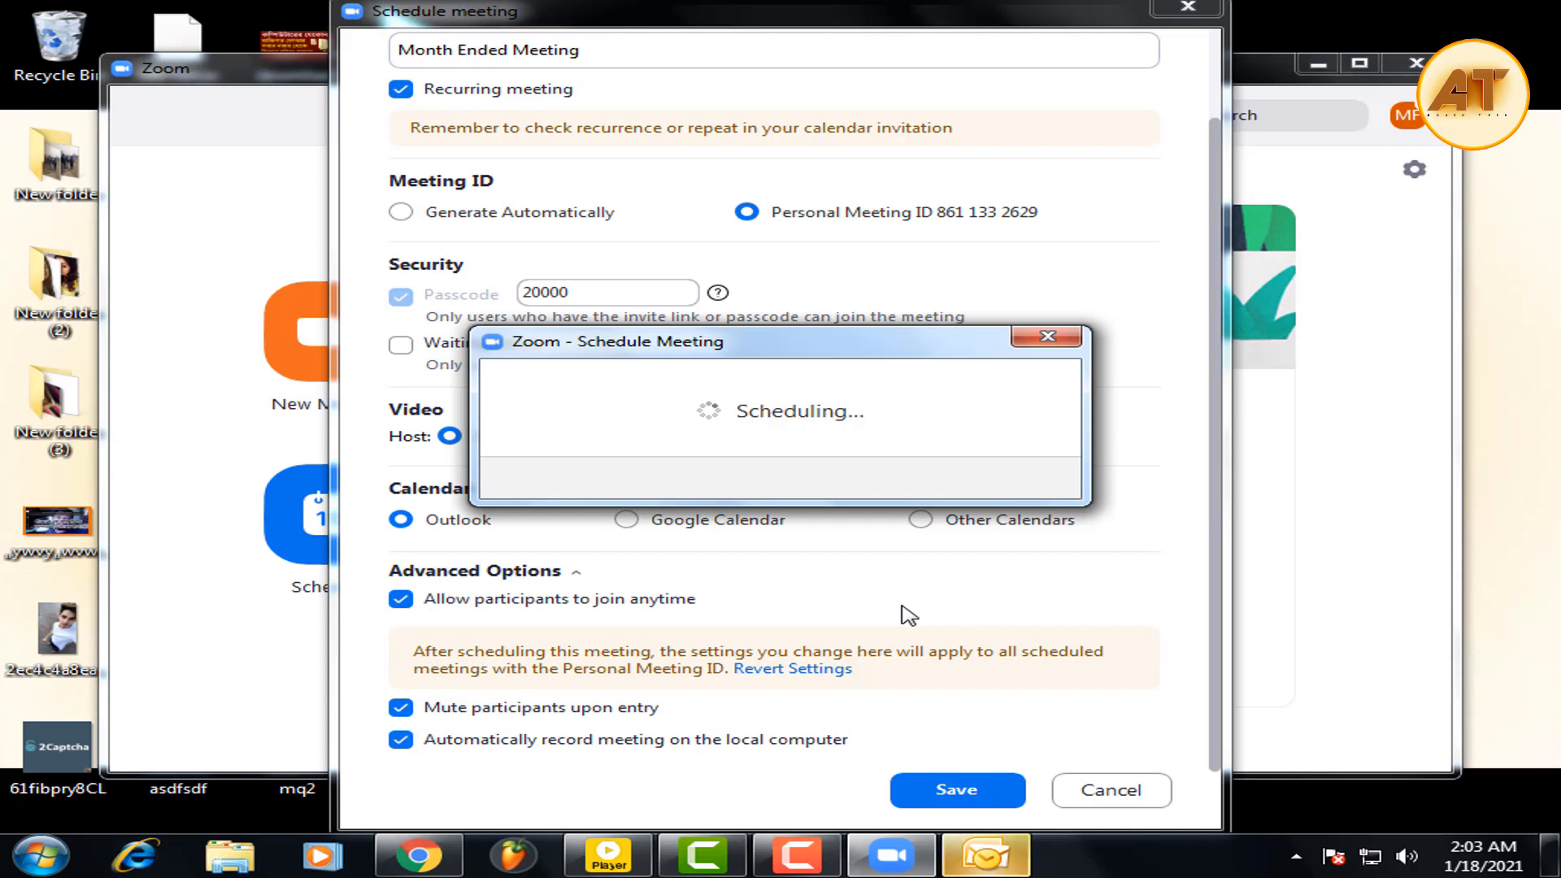
{"action": "left_click", "coordinate": [1048, 336]}
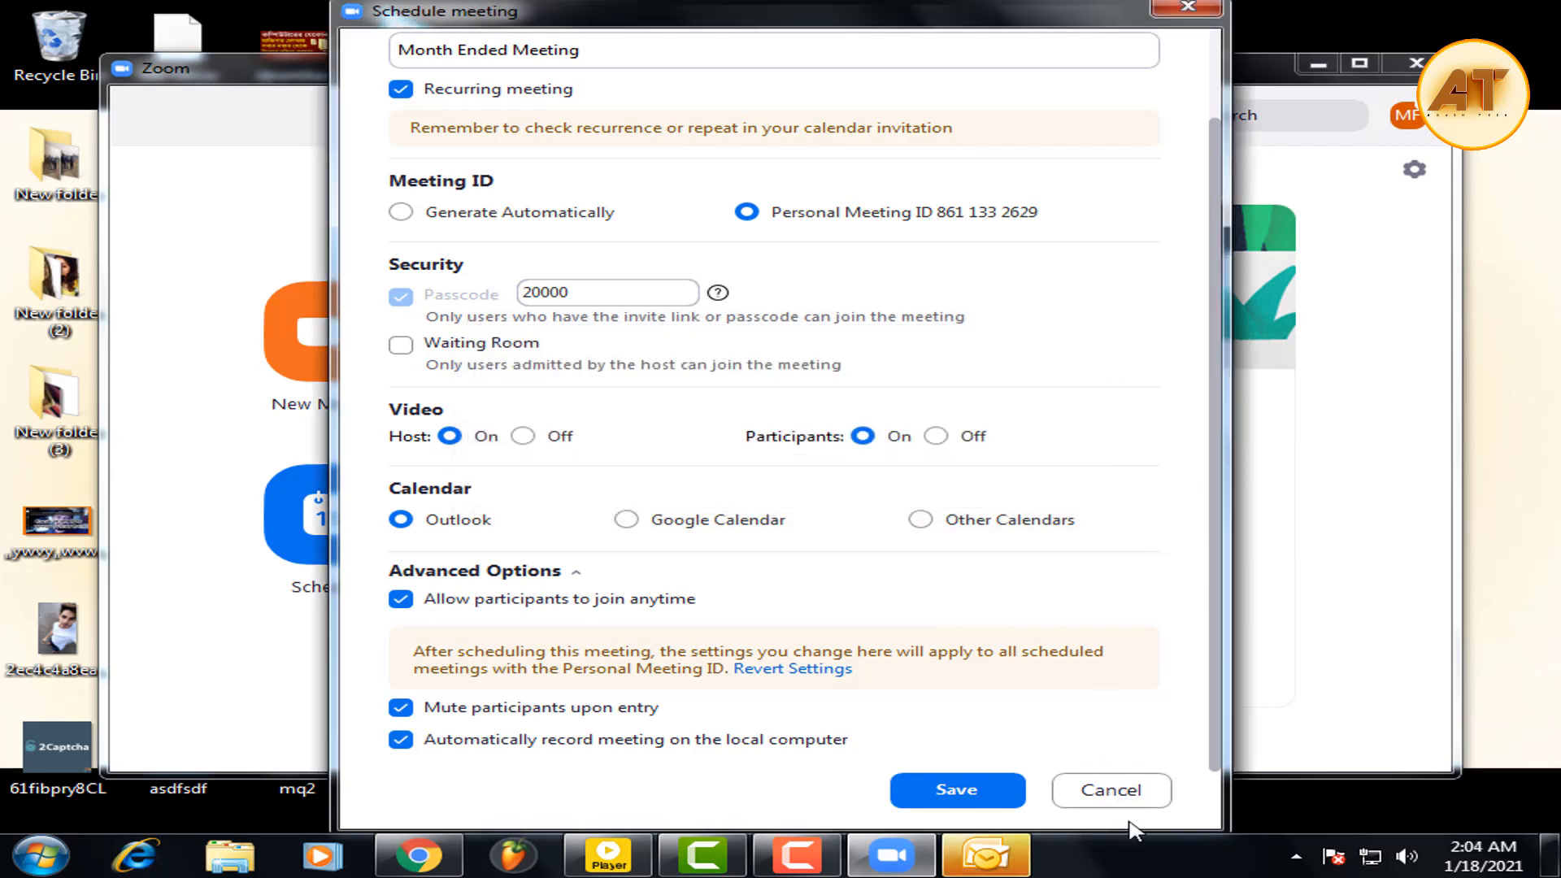
{"action": "left_click", "coordinate": [1121, 793]}
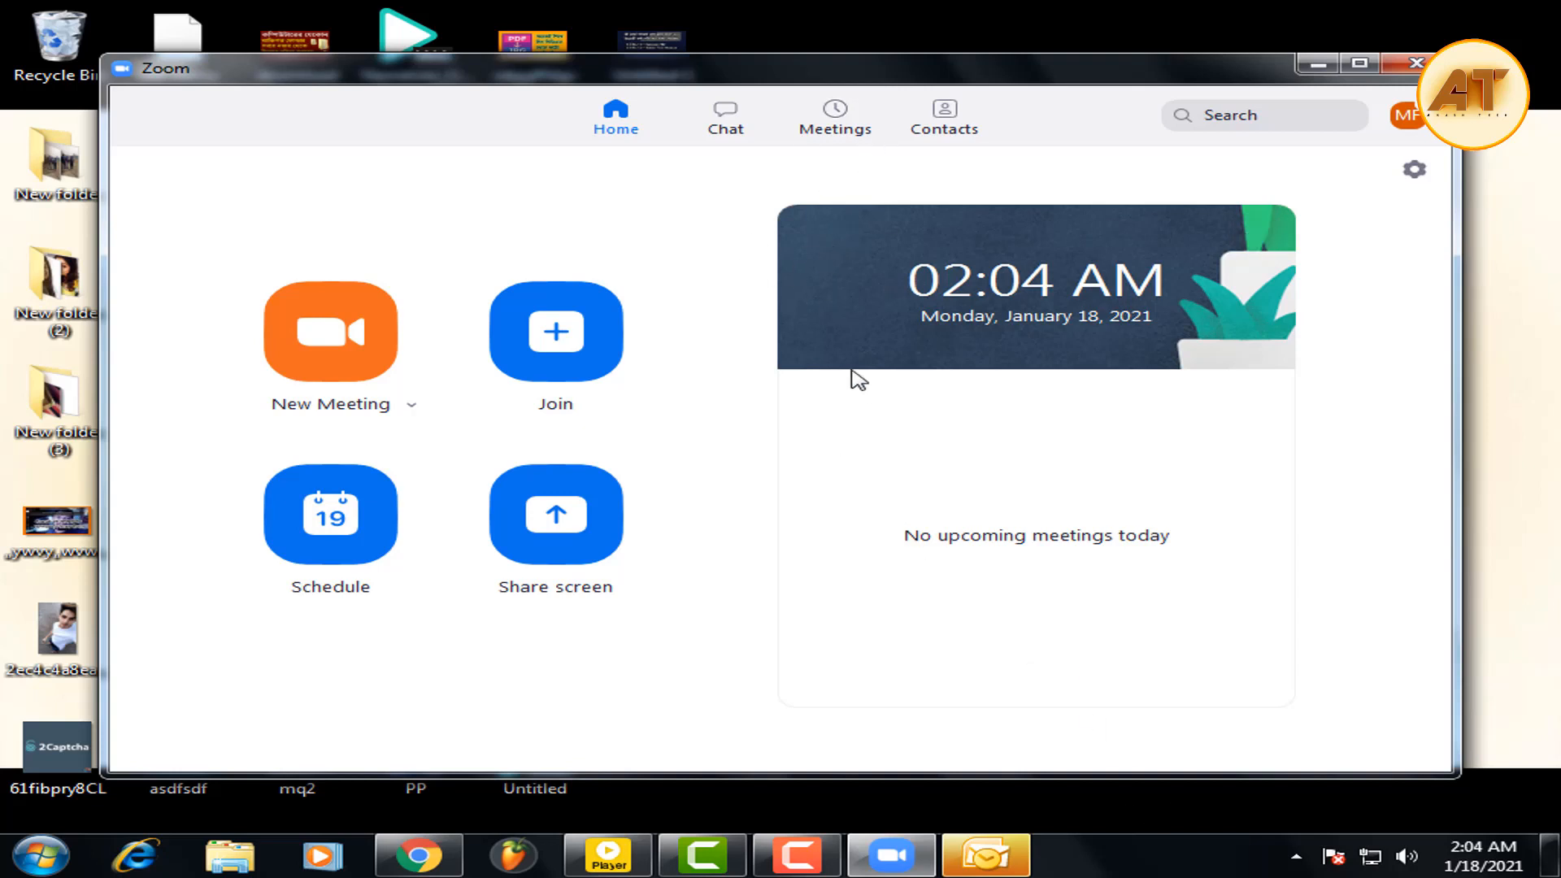
{"action": "left_click", "coordinate": [837, 134]}
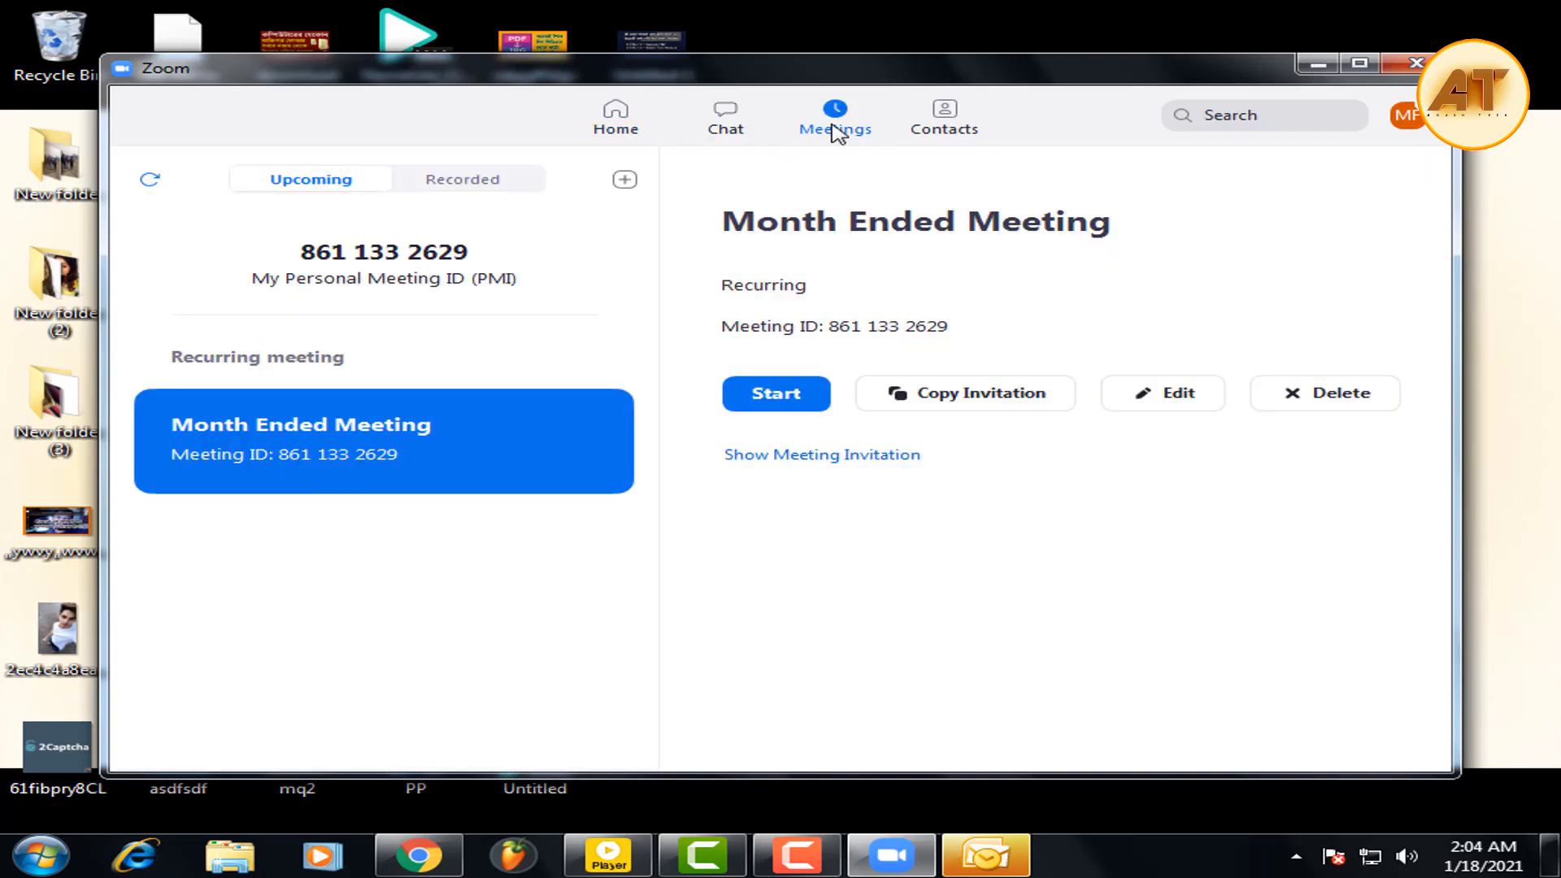
Review Month Ended Meeting's listing and advanced options in the editor, cancelling without changes.
{"action": "double_click", "coordinate": [767, 286]}
{"action": "left_click", "coordinate": [740, 228]}
{"action": "left_click", "coordinate": [452, 185]}
{"action": "left_click", "coordinate": [331, 180]}
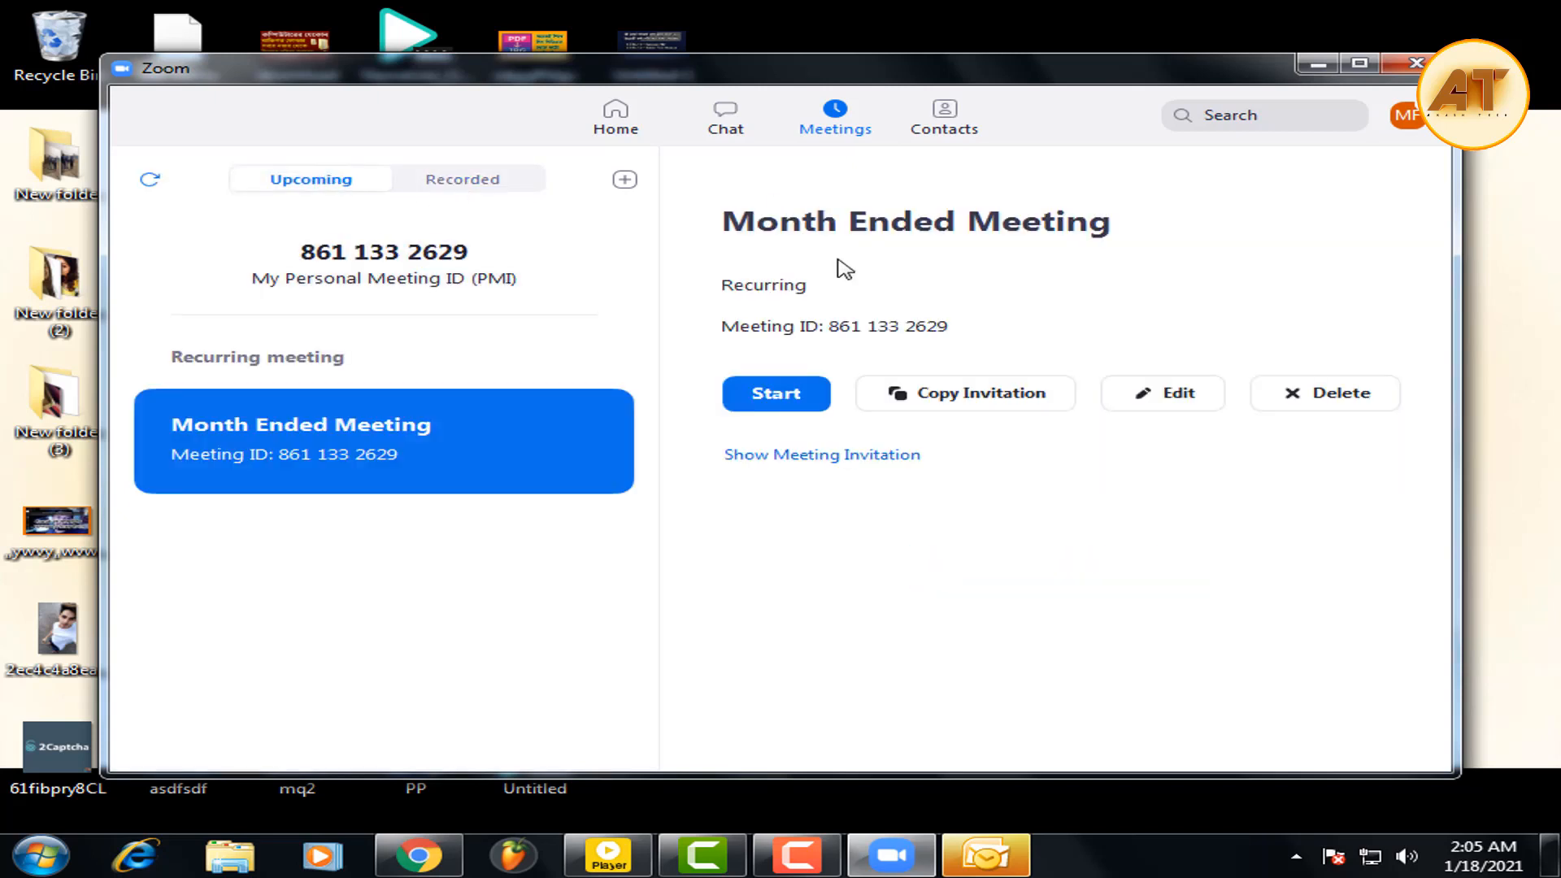
{"action": "left_click", "coordinate": [1178, 396]}
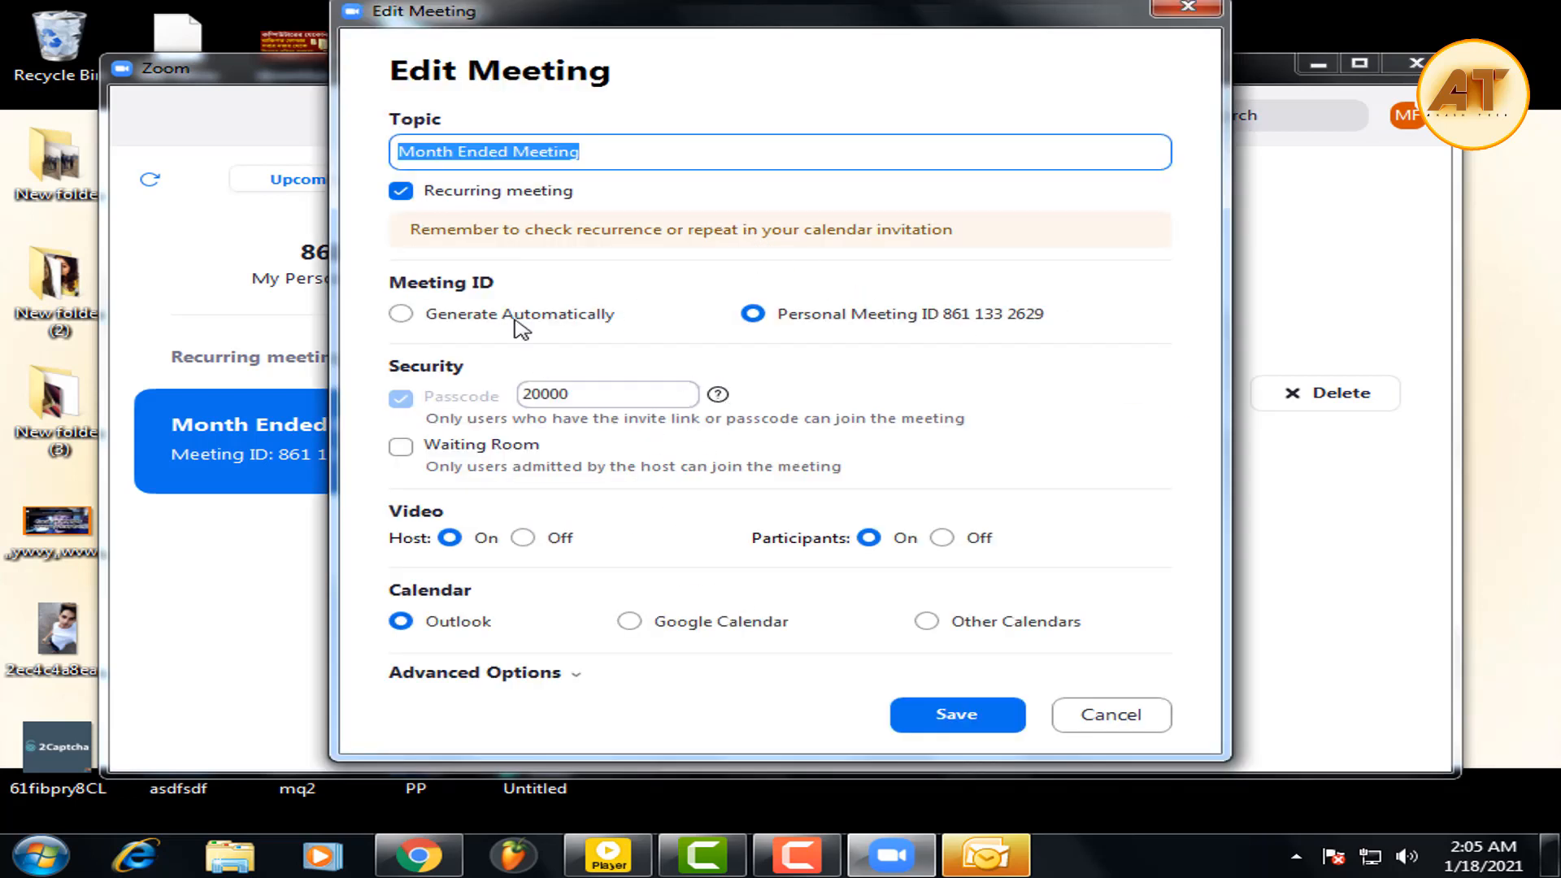
{"action": "left_click", "coordinate": [496, 674]}
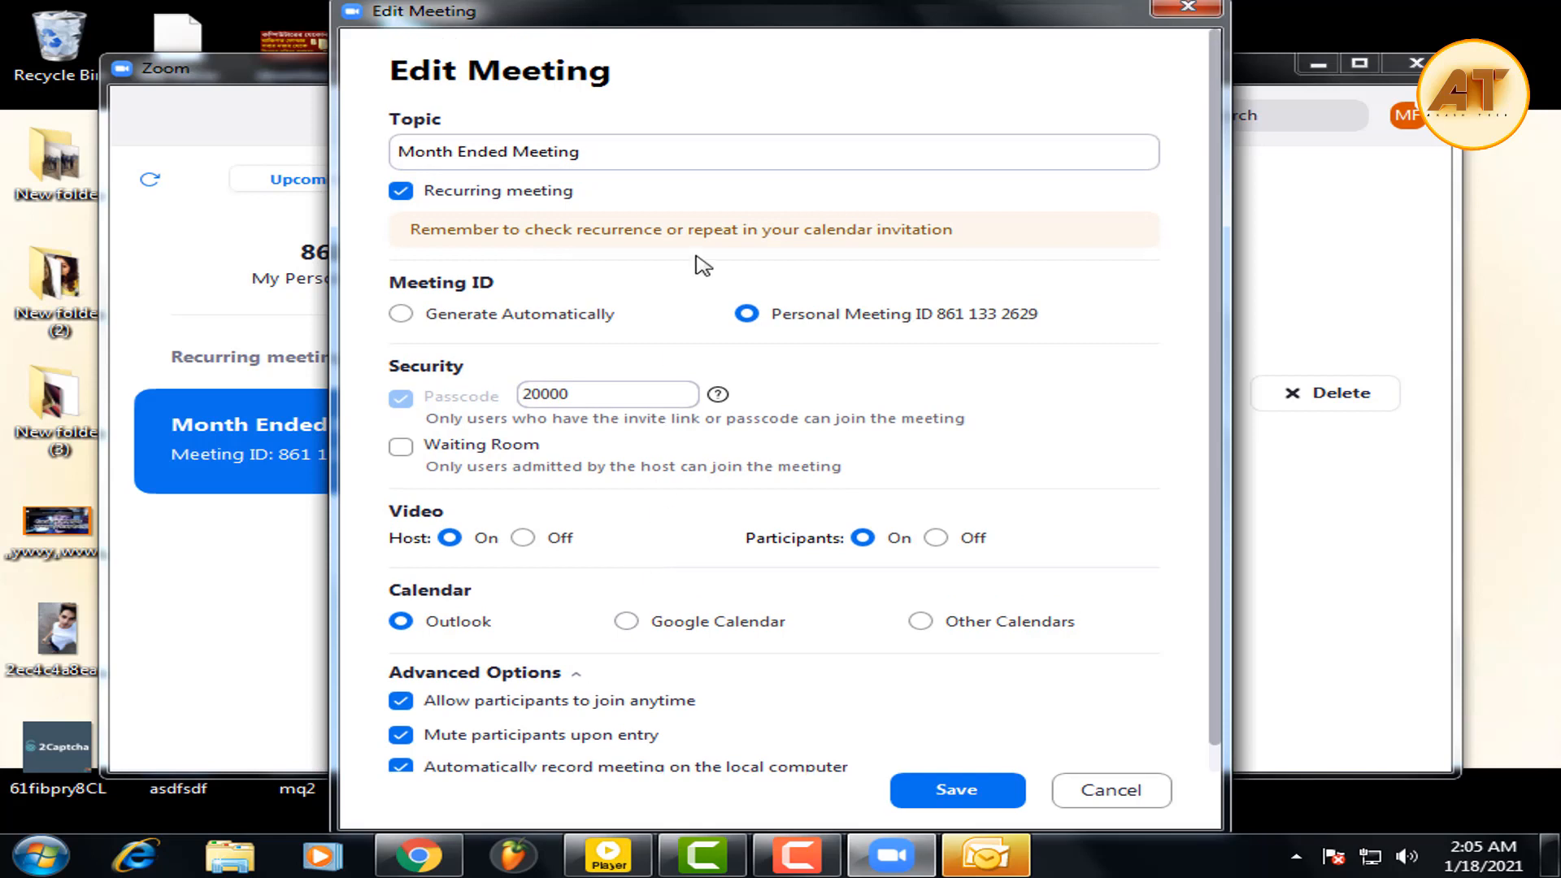
{"action": "left_click", "coordinate": [1112, 789]}
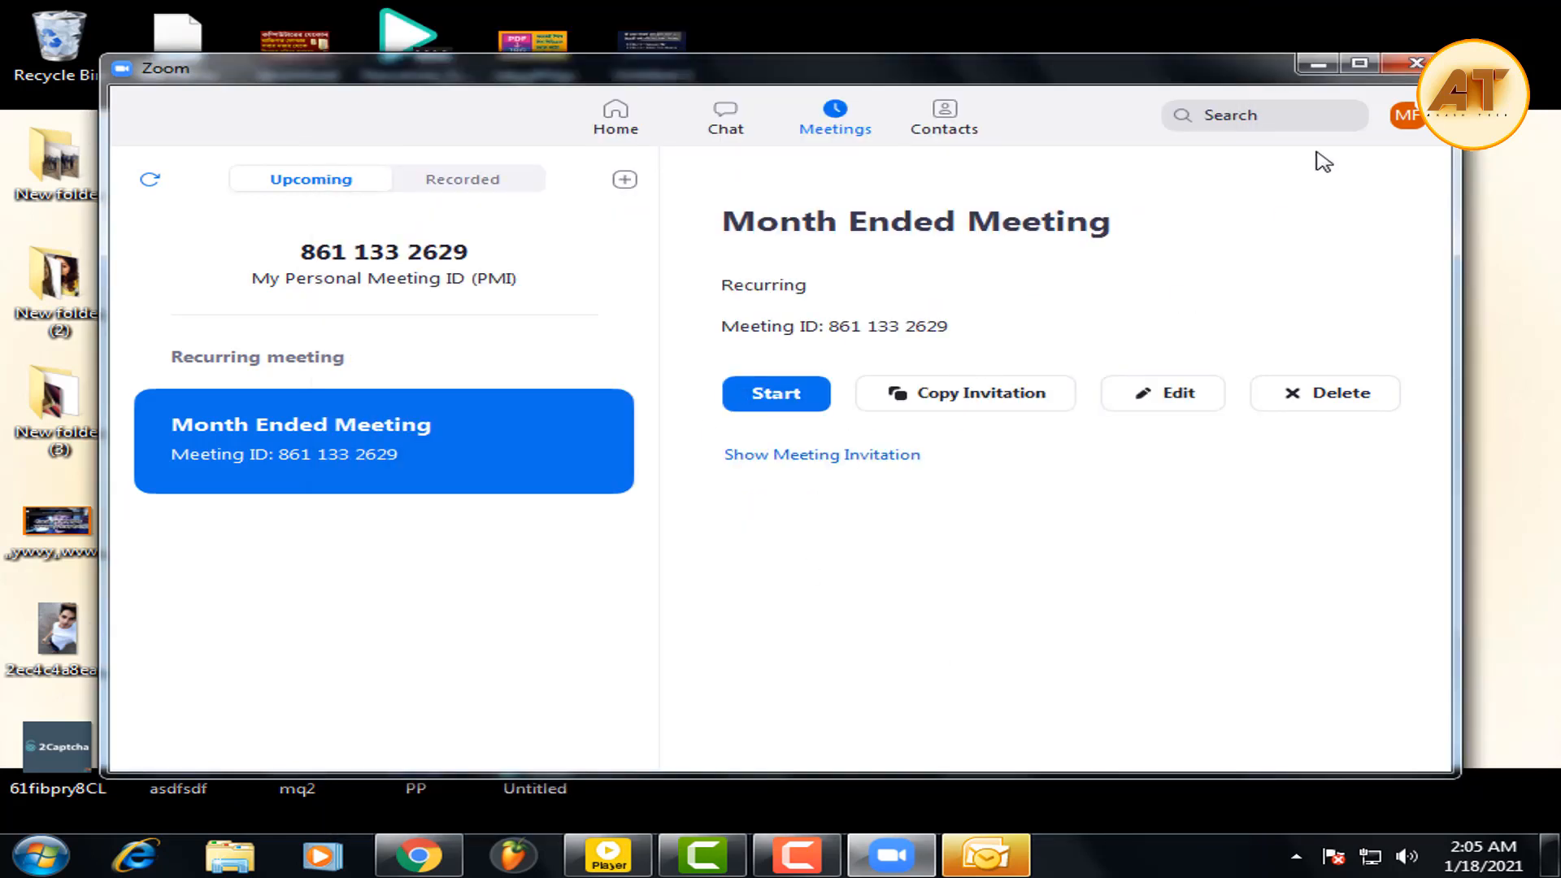
Minimise Zoom, refresh the desktop, and cancel the Outlook 2007 startup wizard twice.
{"action": "left_click", "coordinate": [1316, 63]}
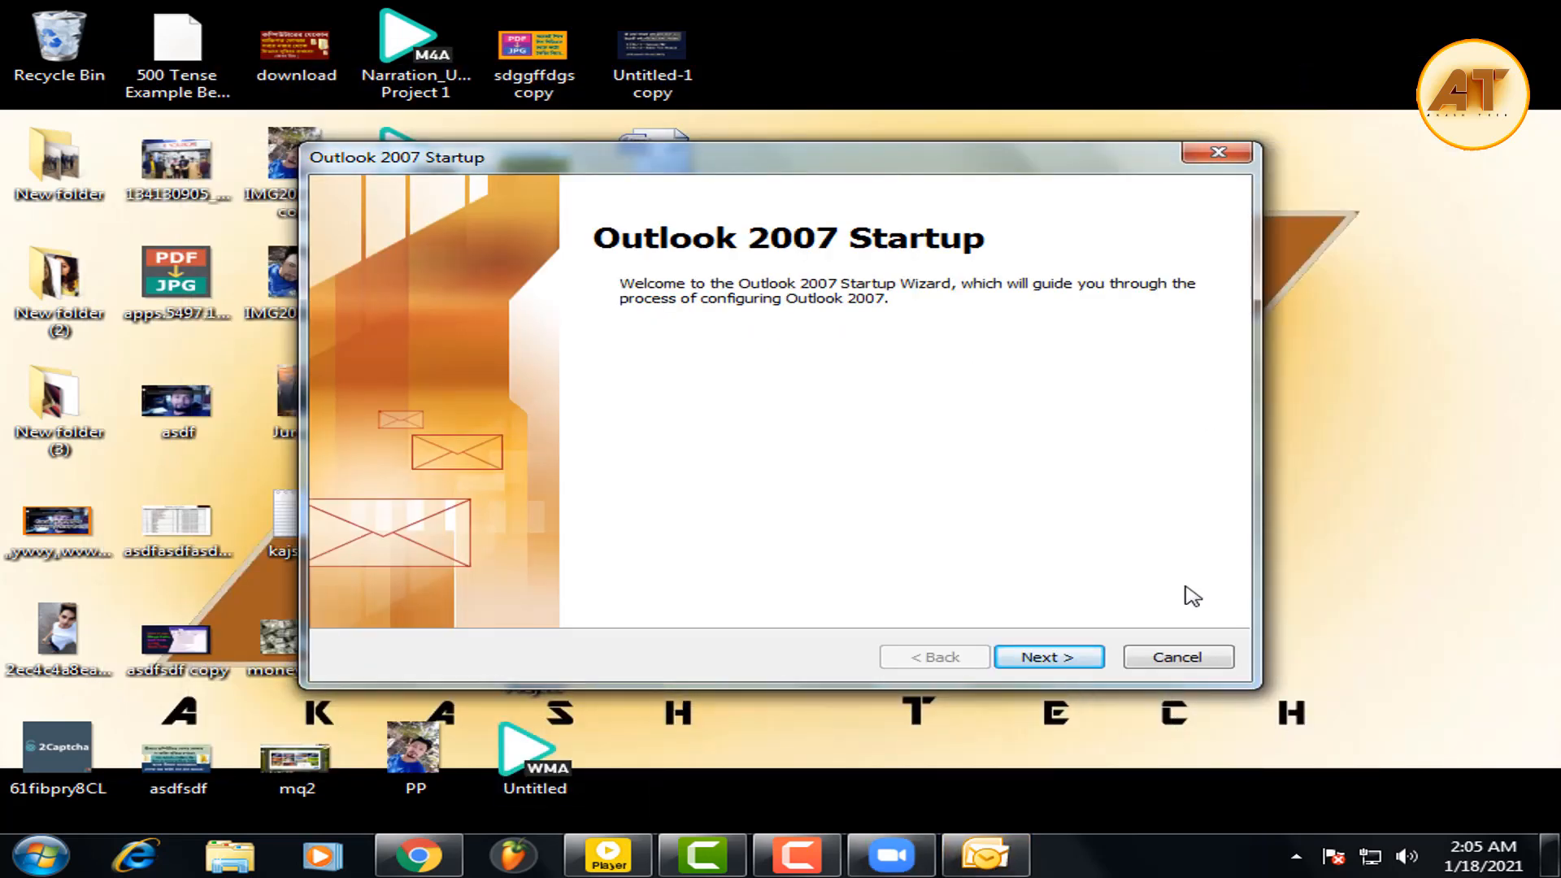
{"action": "left_click", "coordinate": [1196, 659]}
{"action": "left_click", "coordinate": [910, 505]}
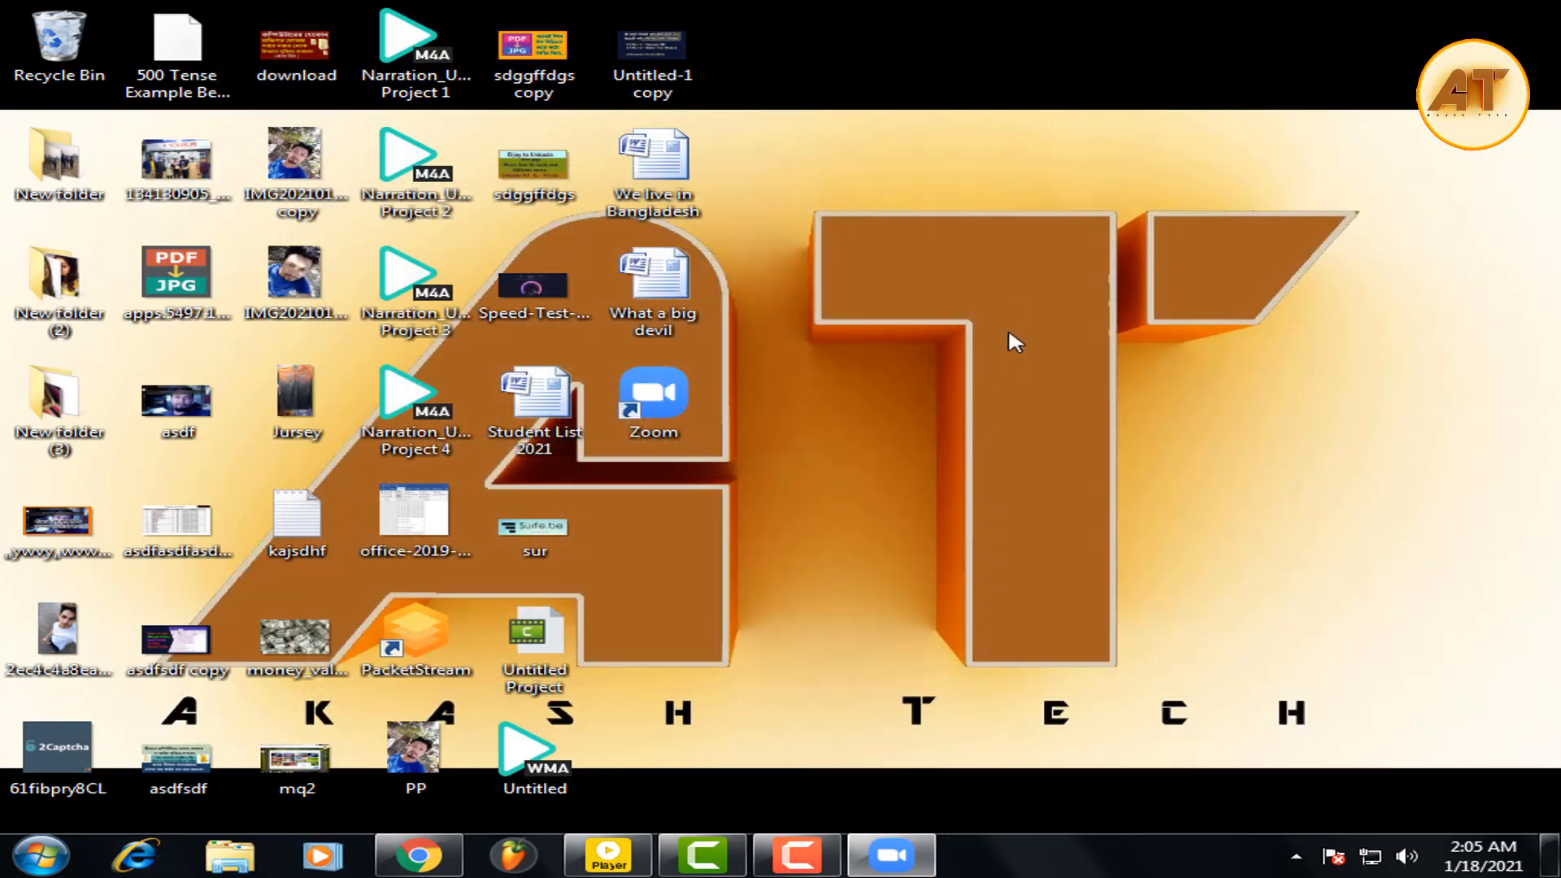
{"action": "right_click", "coordinate": [1009, 302]}
{"action": "left_click", "coordinate": [1087, 369]}
{"action": "left_click", "coordinate": [1177, 649]}
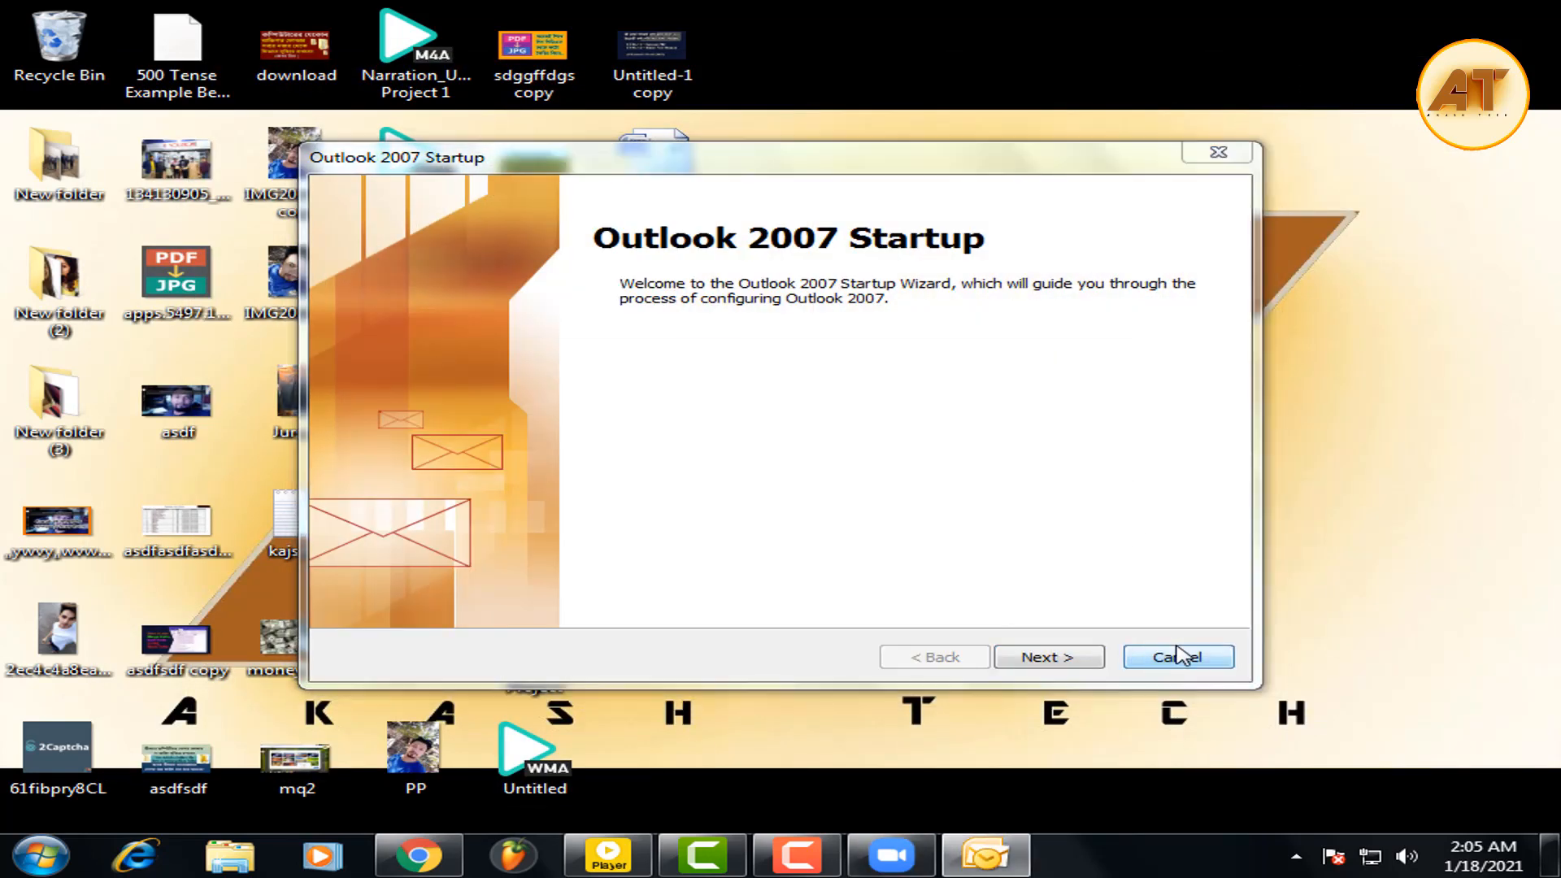
{"action": "left_click", "coordinate": [904, 509]}
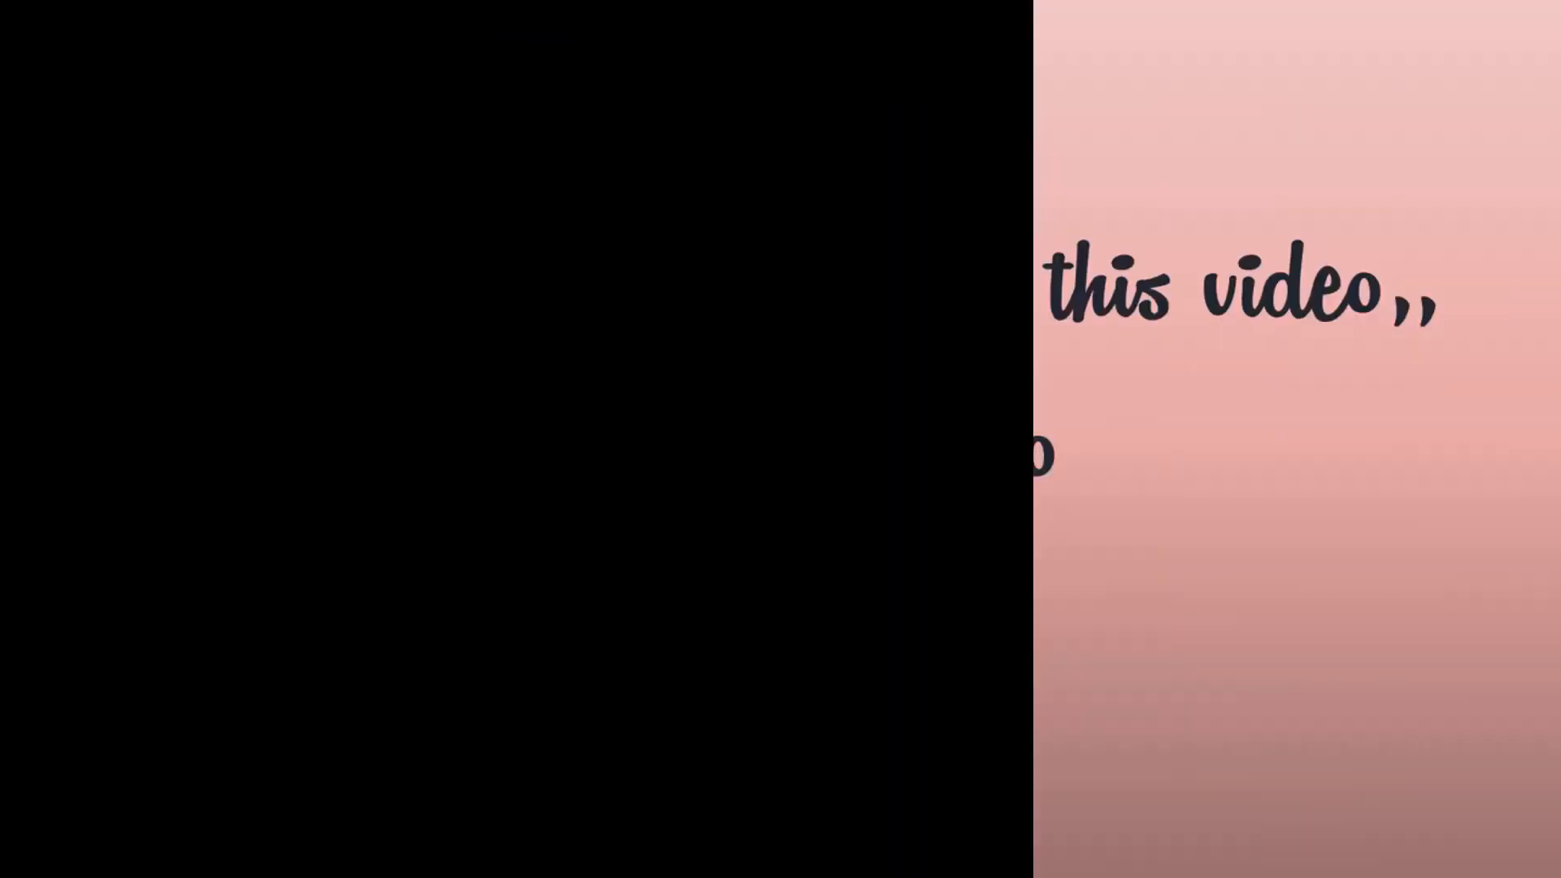